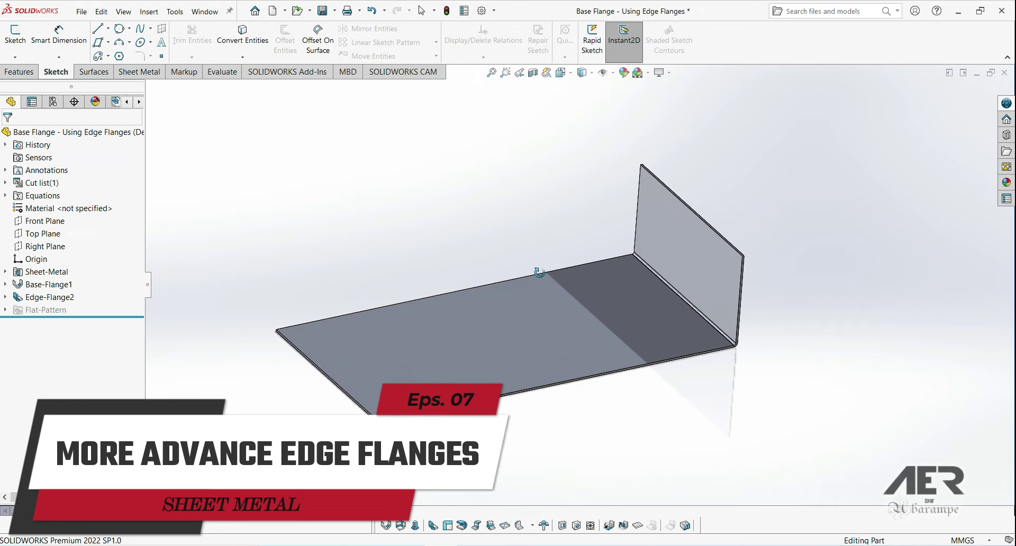
- Orbit the part and select the base plate and upright flange to inspect them
middle_drag(538, 272, 522, 284)
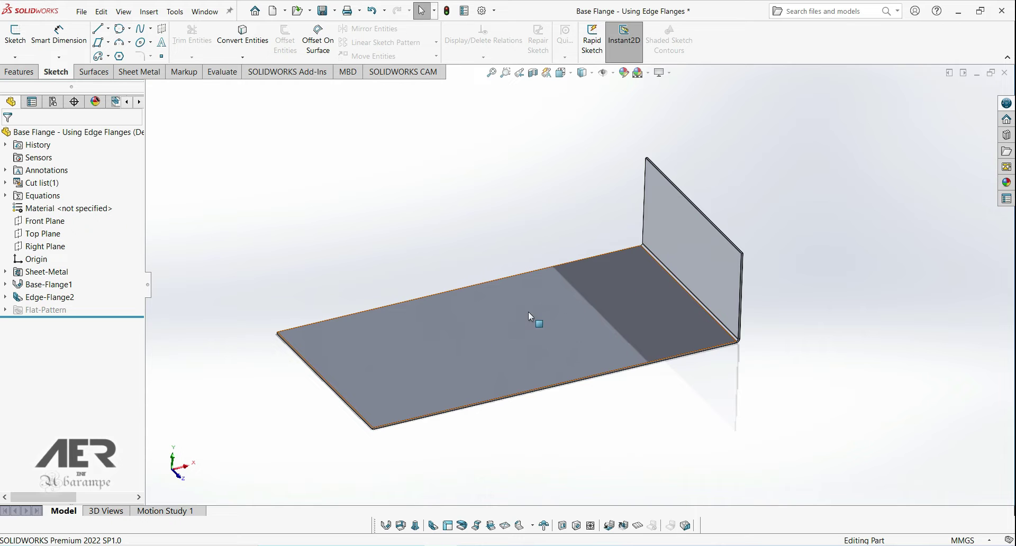
middle_drag(633, 269, 656, 233)
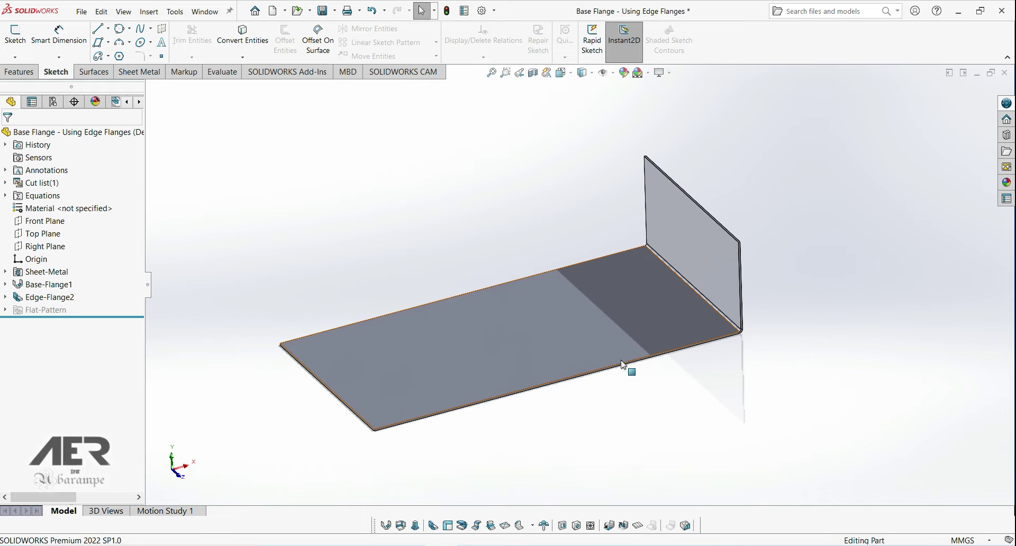
middle_drag(530, 367, 480, 331)
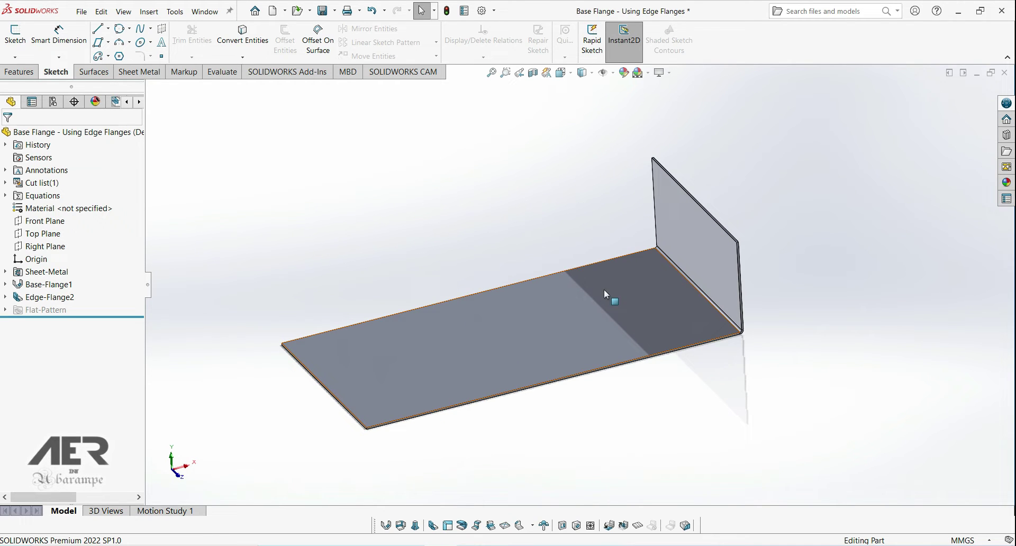
click(550, 324)
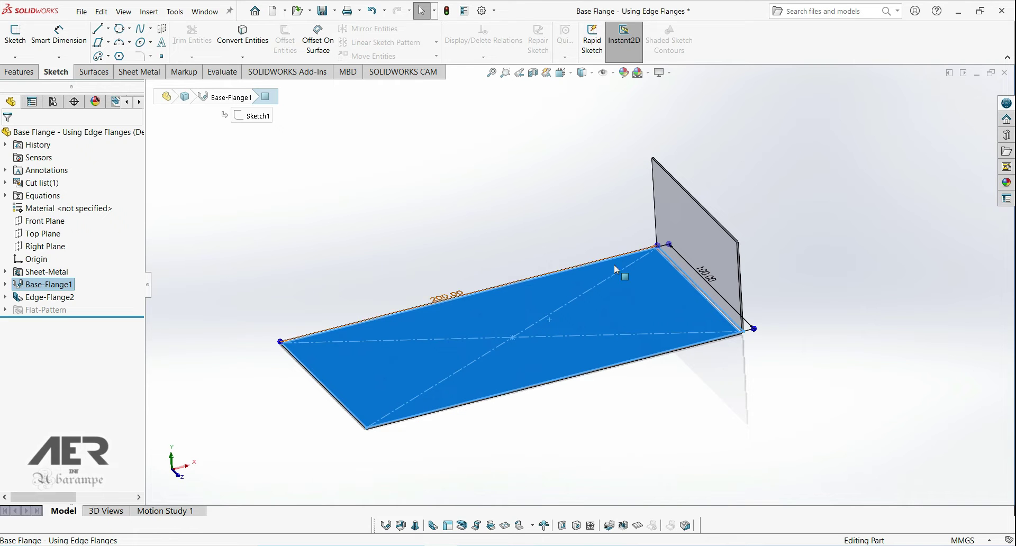
click(722, 256)
middle_drag(682, 236, 810, 336)
scroll(556, 236, down, 5)
middle_drag(555, 236, 511, 140)
scroll(579, 232, up, 8)
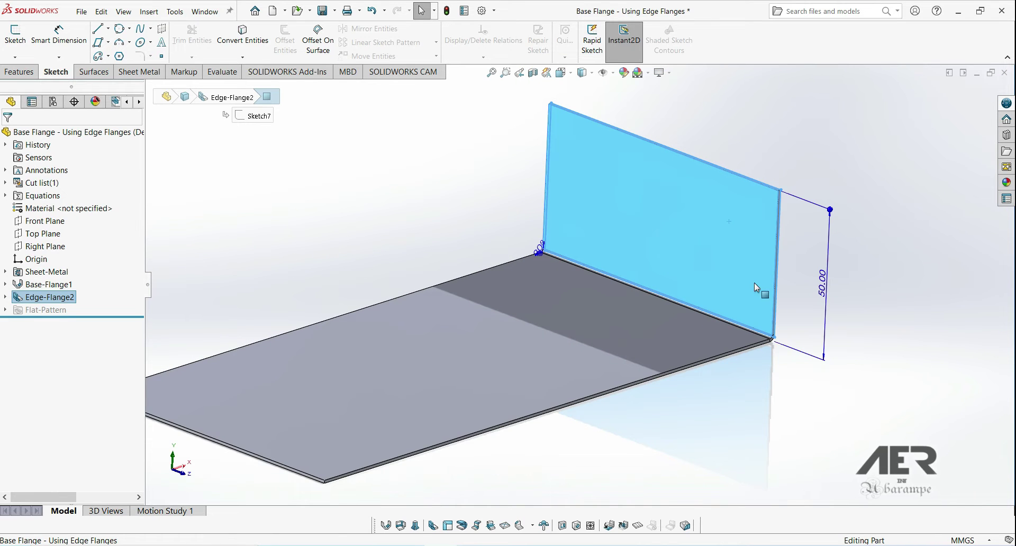
middle_drag(760, 288, 560, 377)
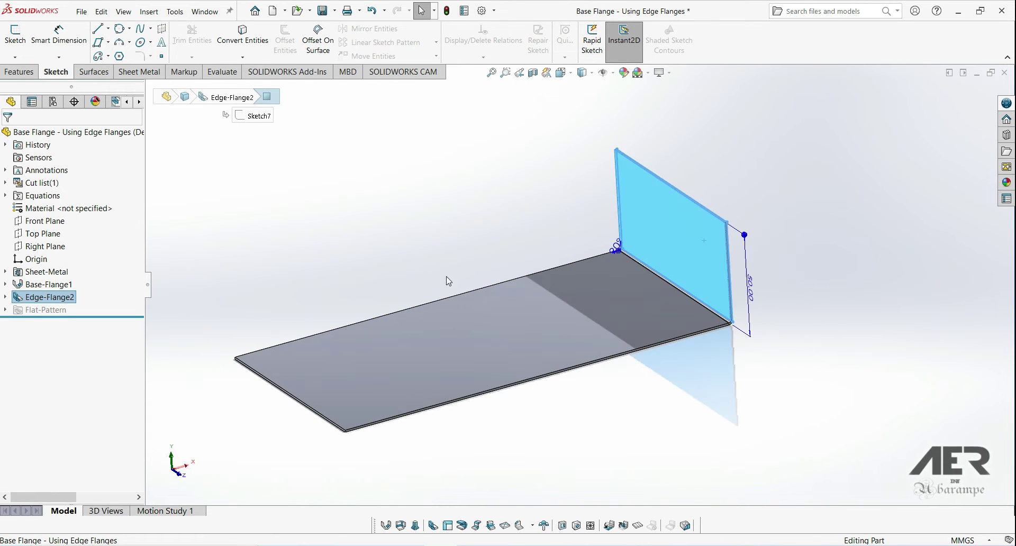
- Inspect Base-Flange1 and Edge-Flange2, rolling the model back before Edge-Flange2 and forward again
click(416, 256)
click(41, 290)
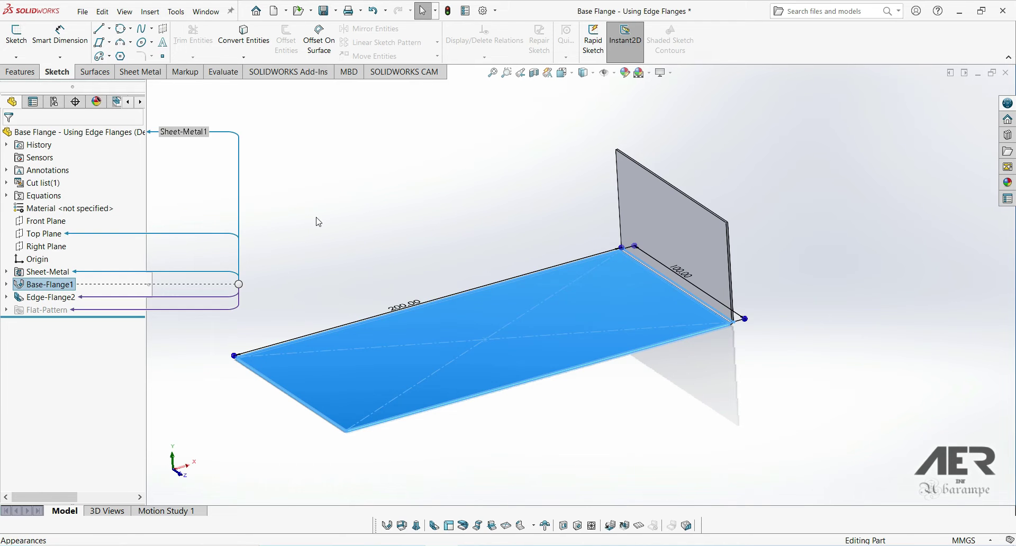
click(320, 231)
click(49, 299)
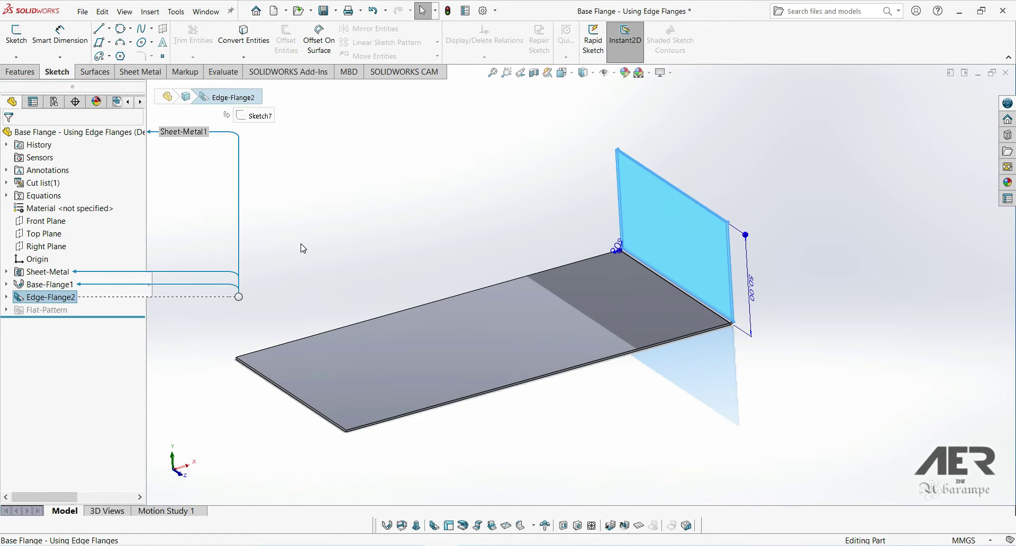
click(307, 296)
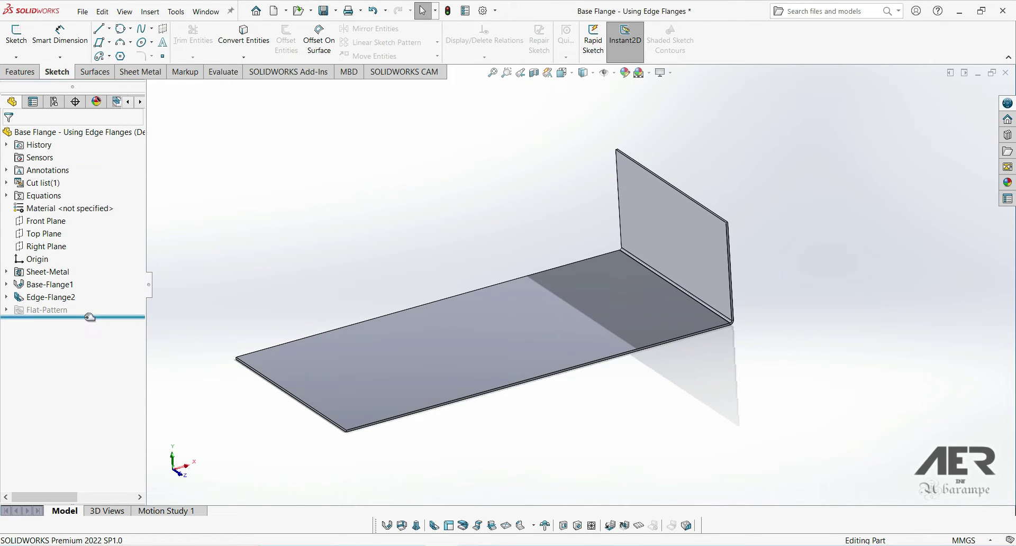
drag(88, 316, 84, 291)
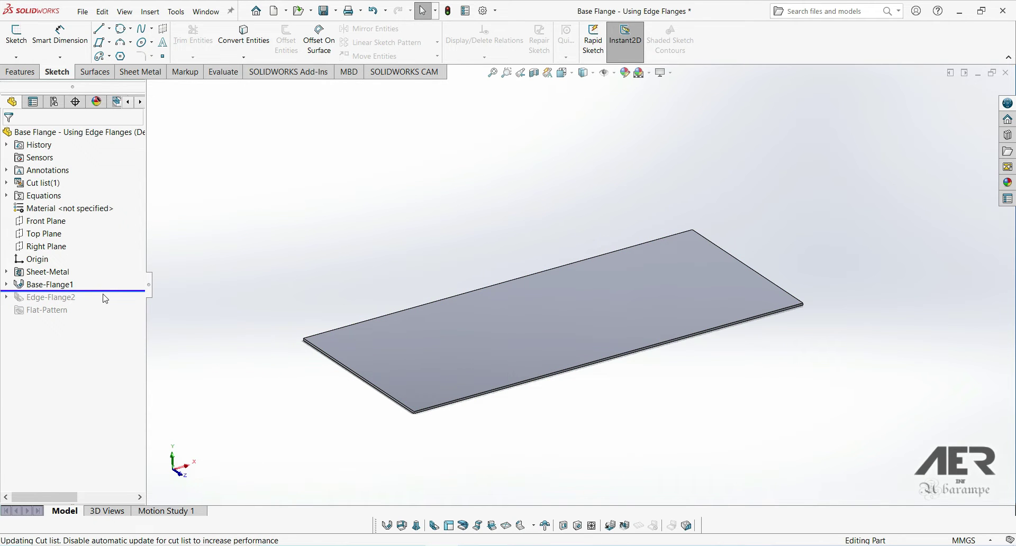
drag(106, 291, 95, 317)
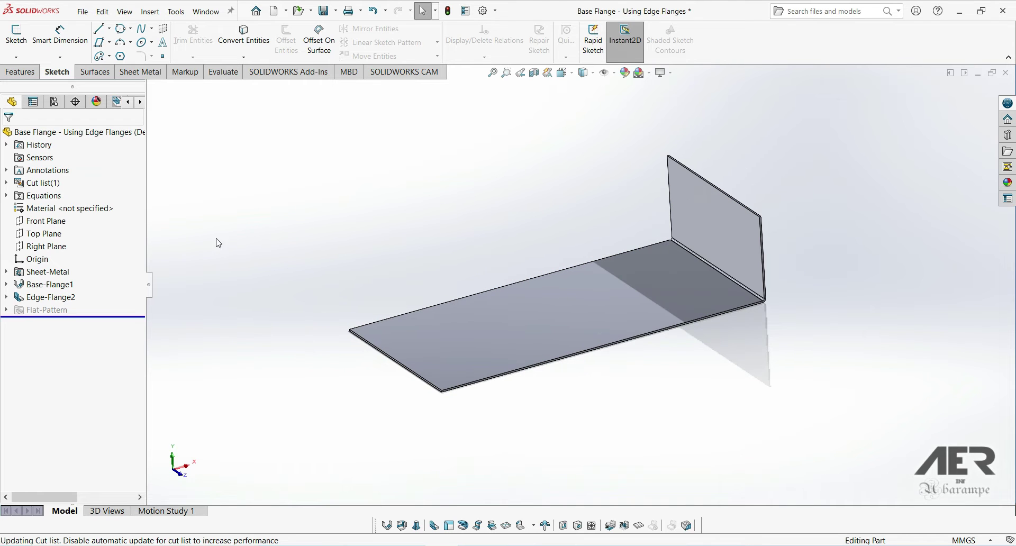
- Delete Edge-Flange2 and its bend, confirming the deletion
click(45, 298)
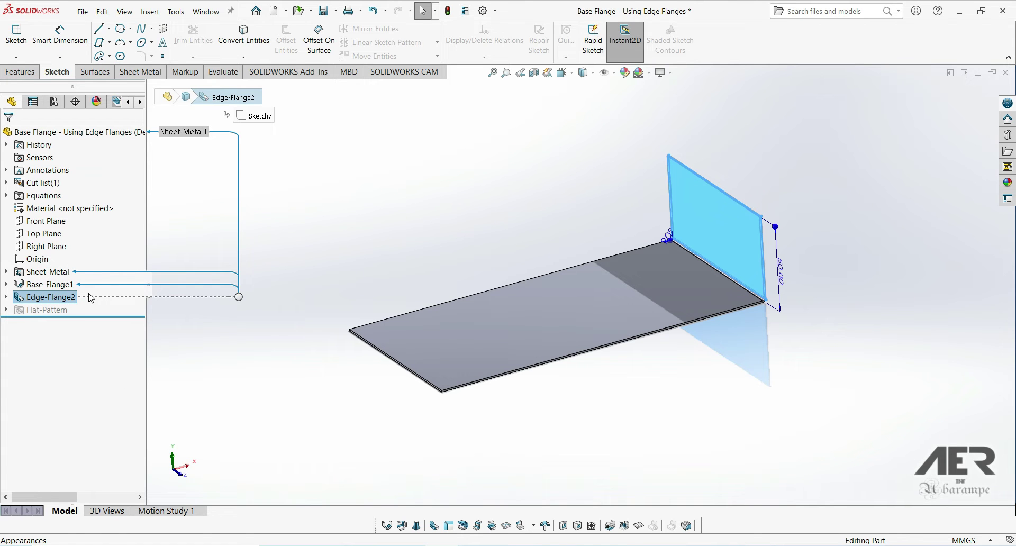
click(71, 299)
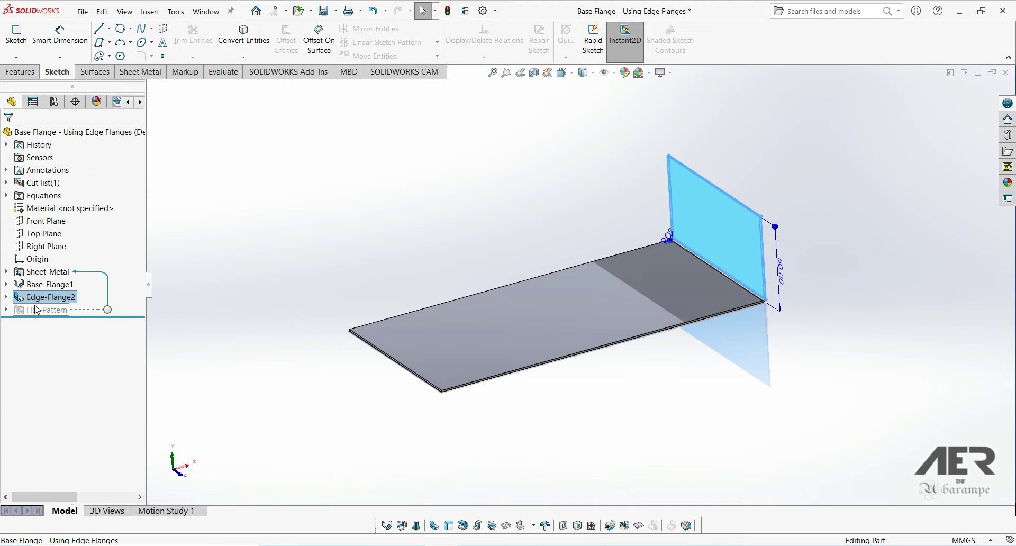
key(Delete)
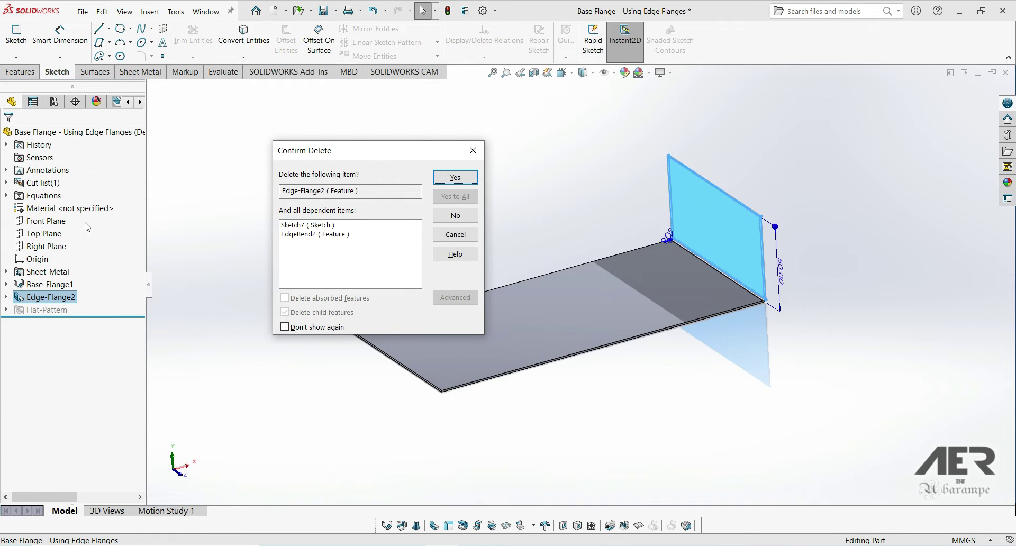
click(455, 178)
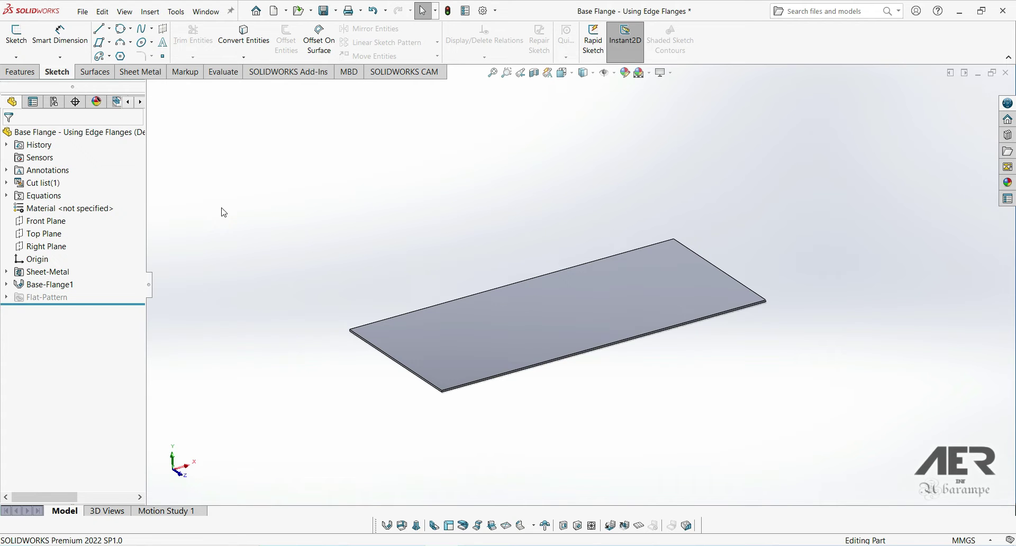
- Start an edge flange on the plate's right edge with a 50 mm flange length
click(141, 72)
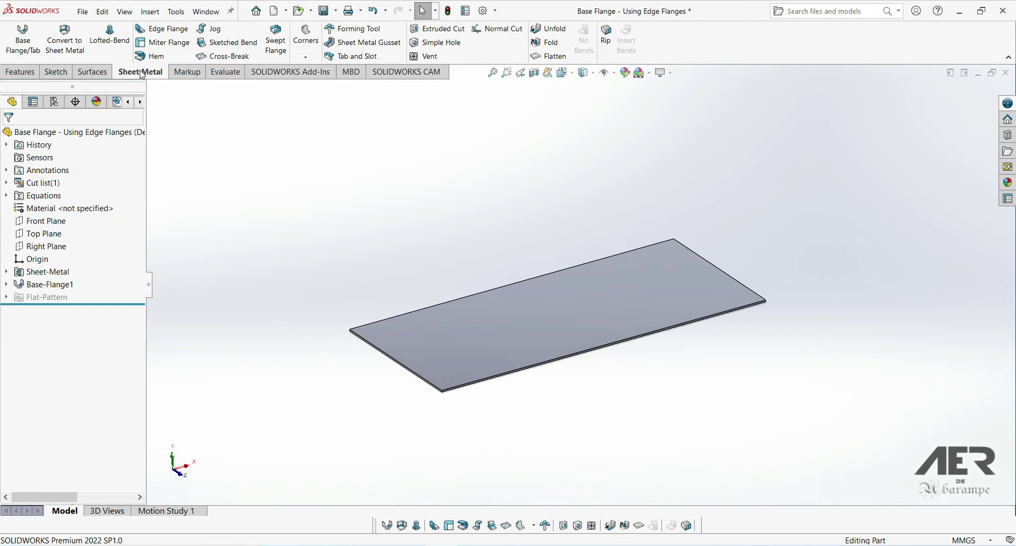
click(162, 29)
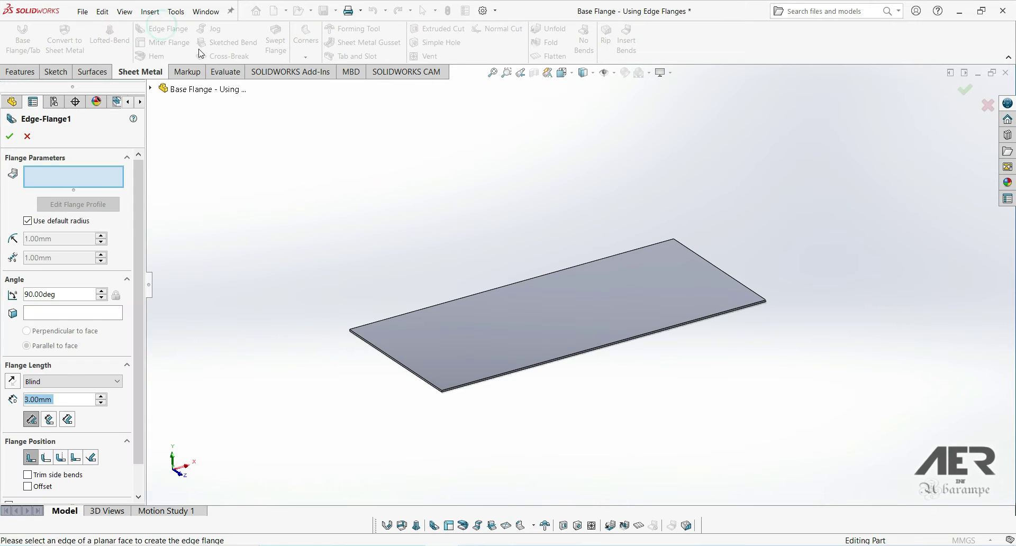
click(716, 268)
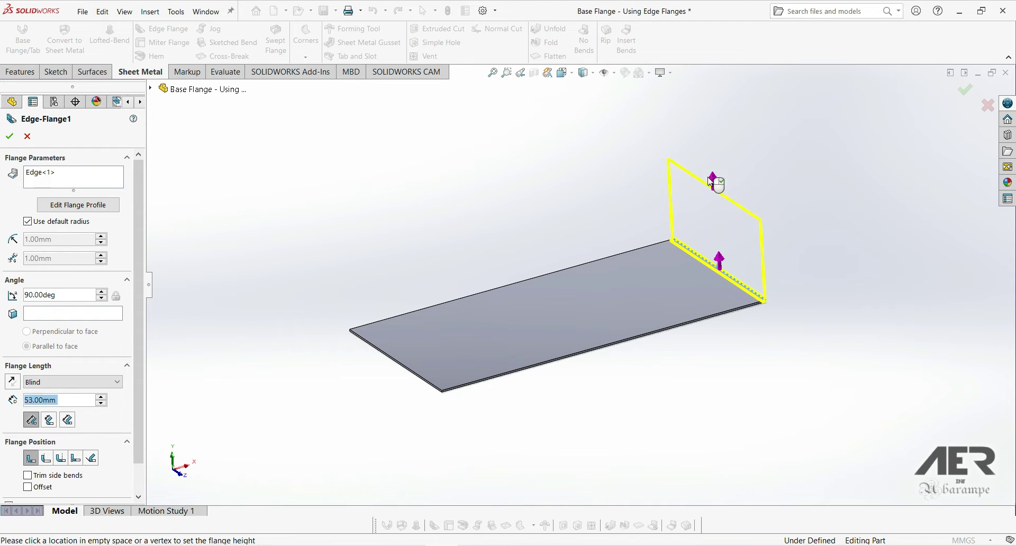
click(720, 208)
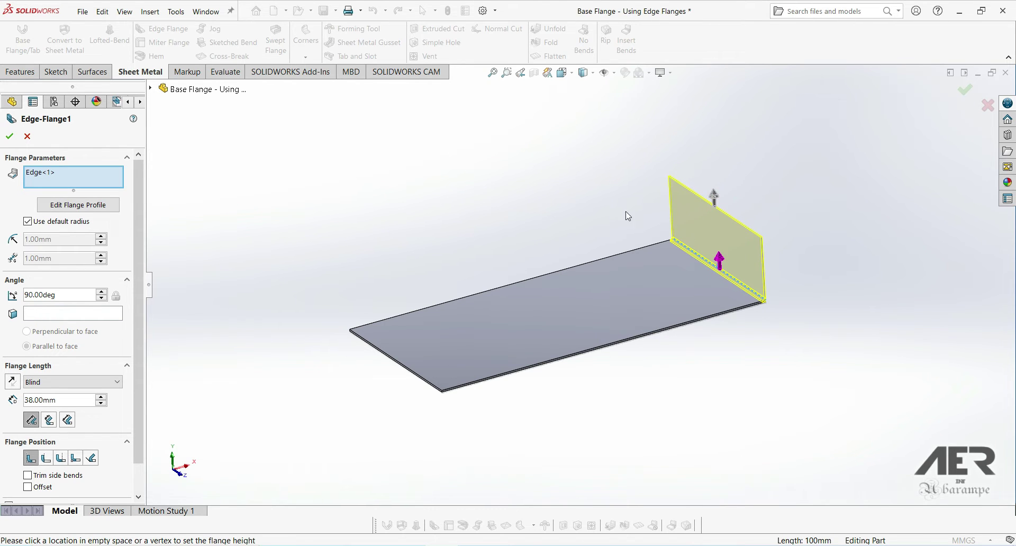
double_click(62, 403)
text(50)
key(Return)
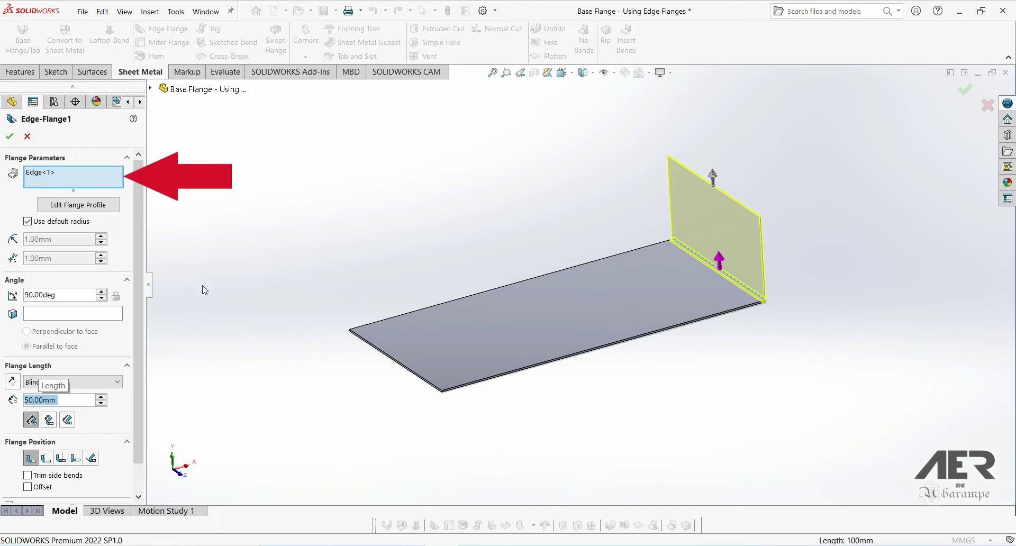
- Add the back and left plate edges to the flange and accept the three-edge feature
click(67, 177)
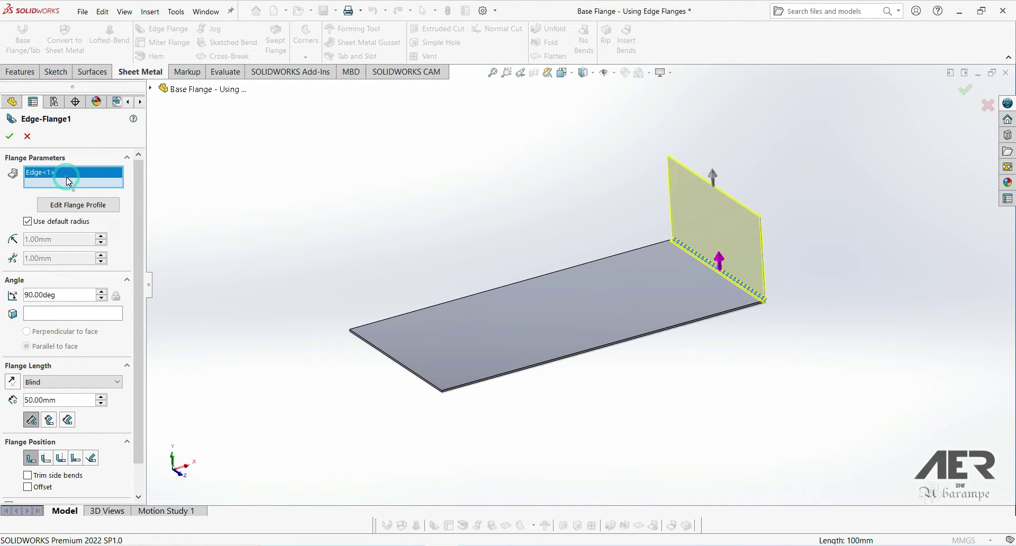
click(445, 304)
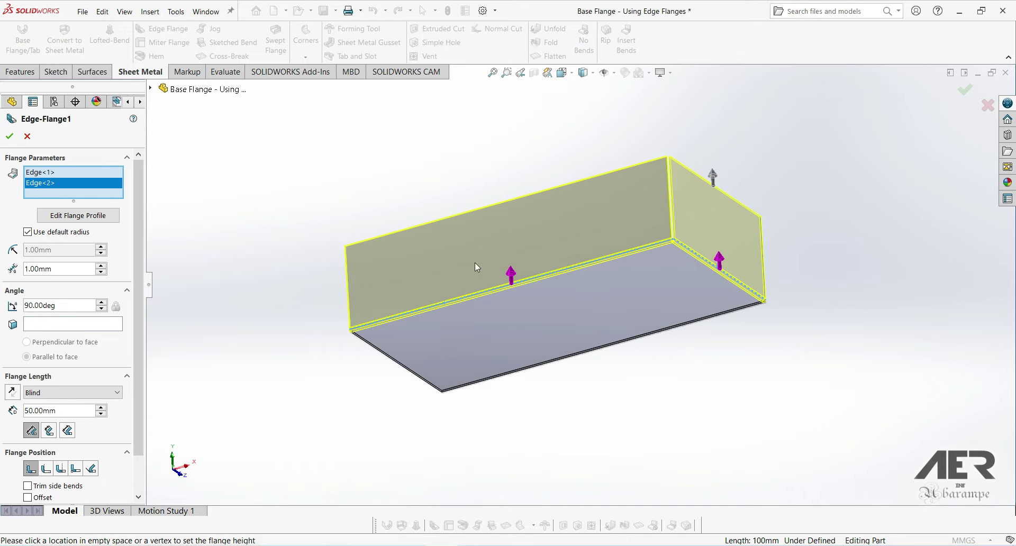
middle_drag(475, 266, 440, 310)
click(382, 358)
click(16, 136)
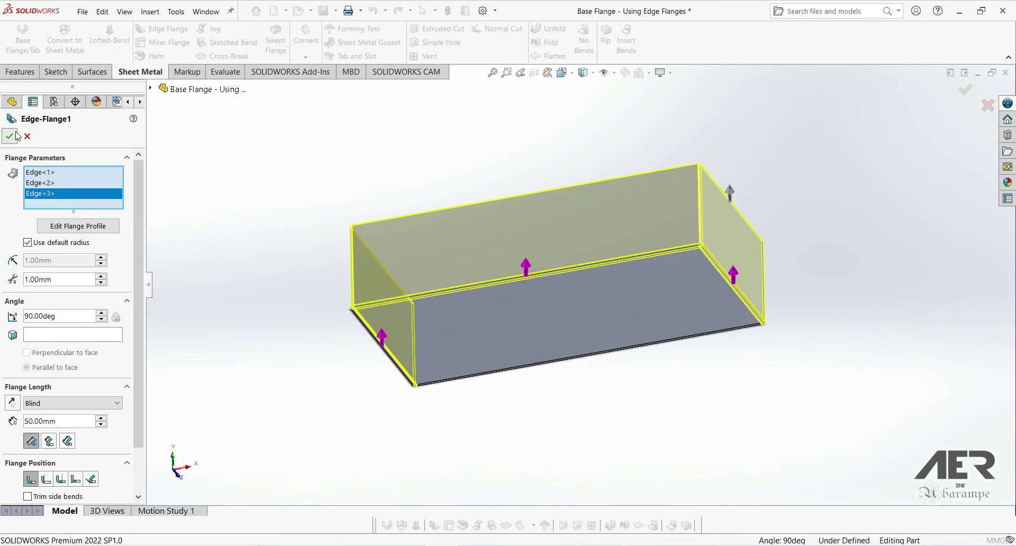
- Edit Edge-Flange1 and change its flange angle from 90° to 120°
mouse_move(302, 254)
middle_down()
mouse_move(347, 337)
mouse_move(432, 373)
mouse_move(424, 364)
mouse_move(439, 322)
mouse_move(453, 339)
mouse_move(468, 283)
middle_up()
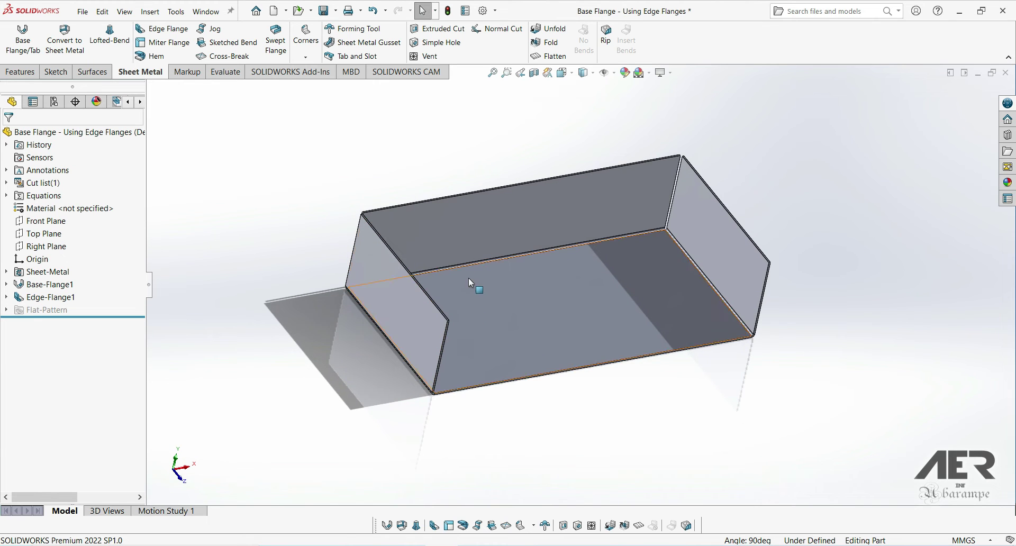
click(51, 298)
click(59, 265)
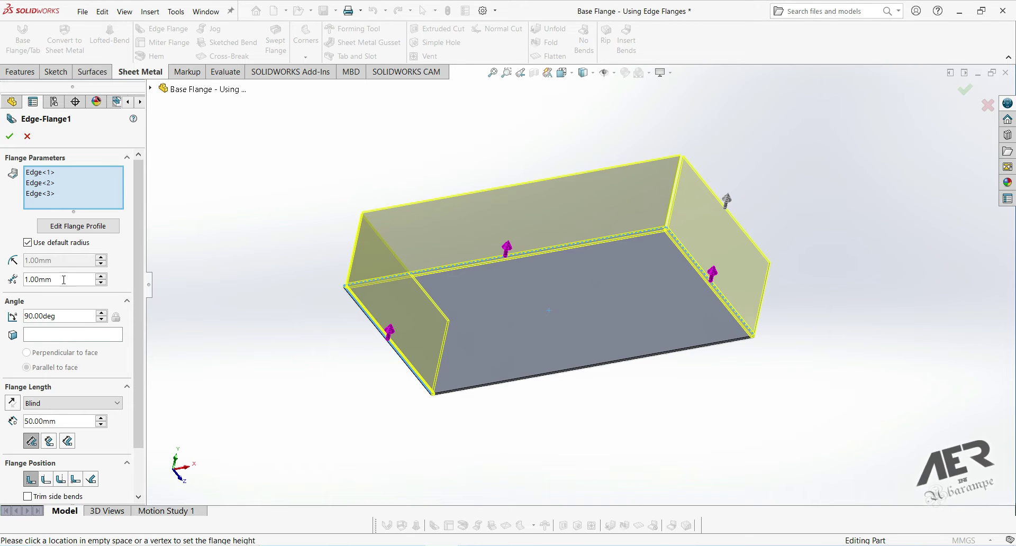
click(101, 313)
click(101, 313)
click(101, 313)
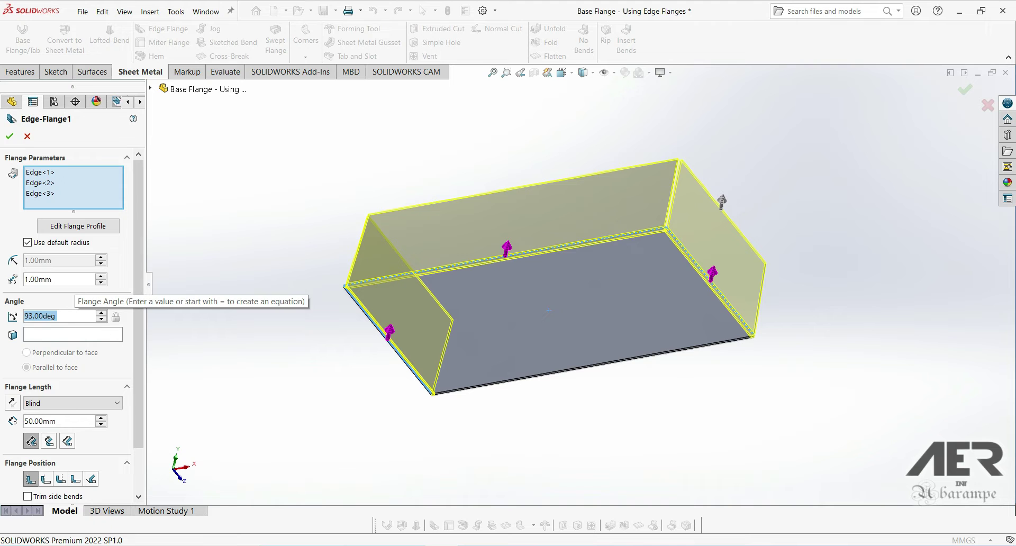
text(120)
key(Return)
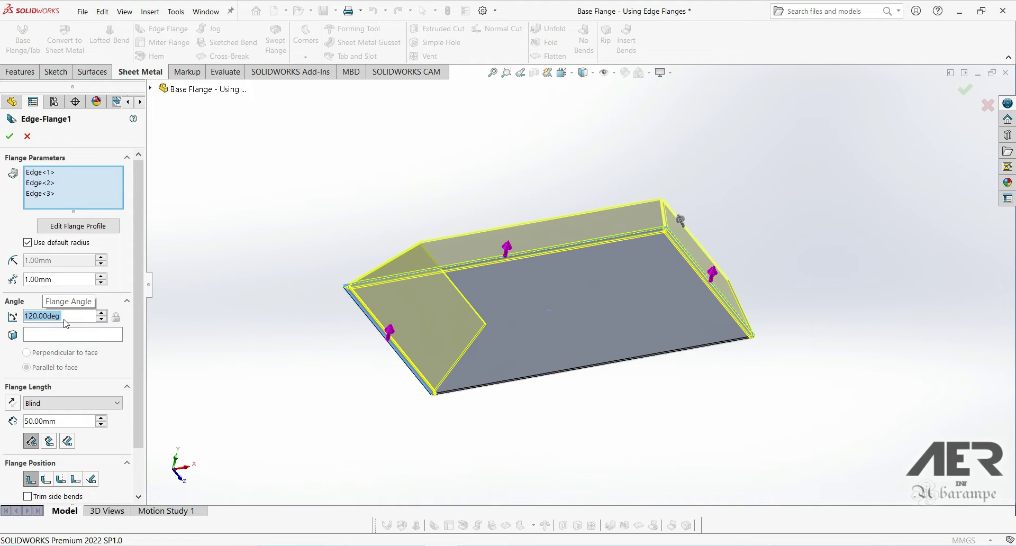
middle_drag(546, 504, 429, 389)
middle_drag(549, 347, 524, 339)
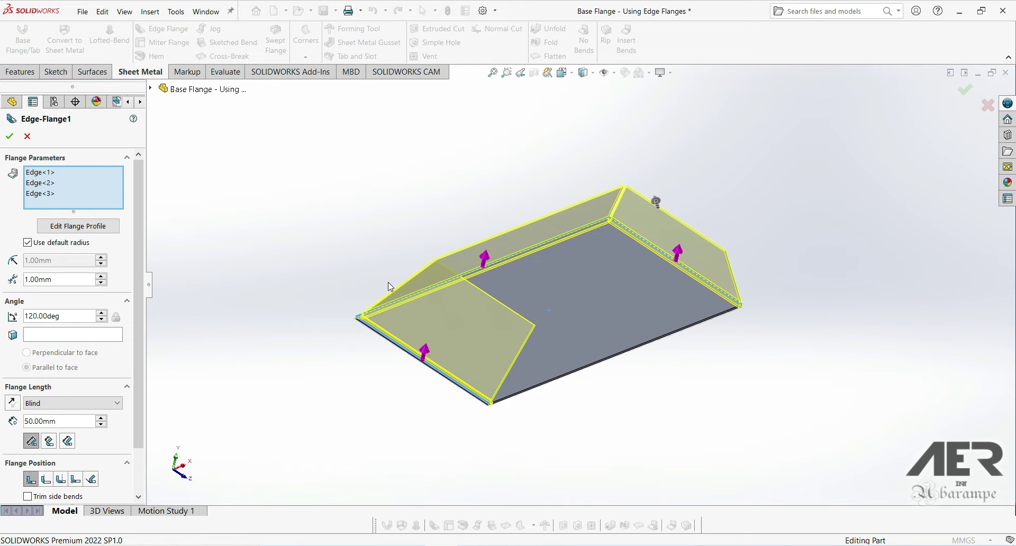
scroll(389, 251, down, 2)
click(9, 136)
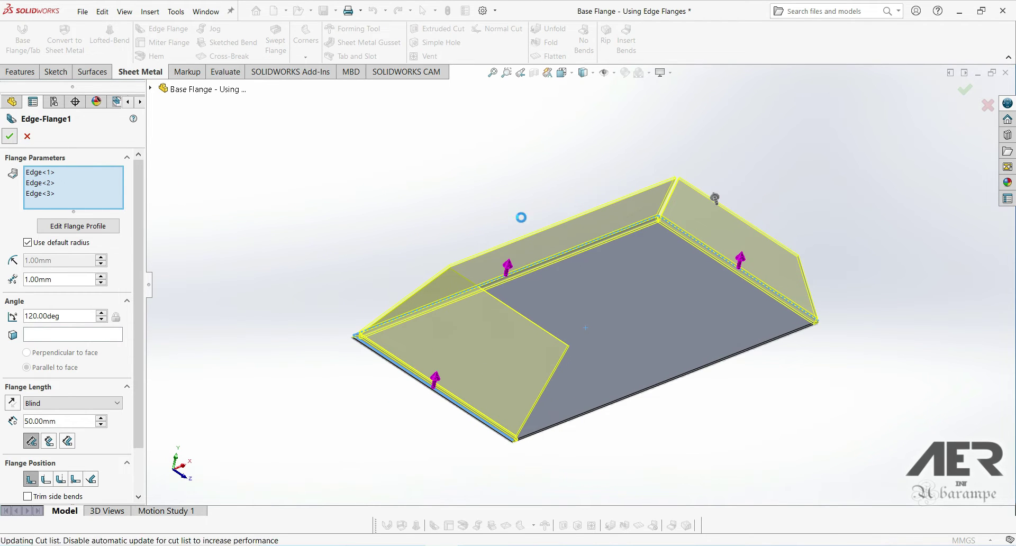
middle_drag(514, 316, 541, 334)
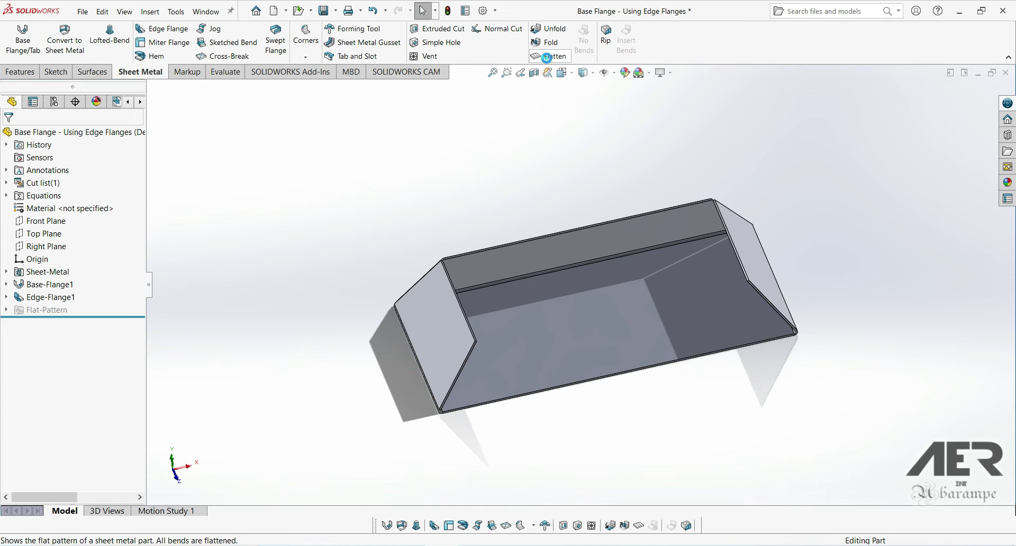
- Flatten the part, view its flat pattern from the top, then fold it back into the tray
click(549, 54)
middle_drag(624, 311, 510, 356)
key(space)
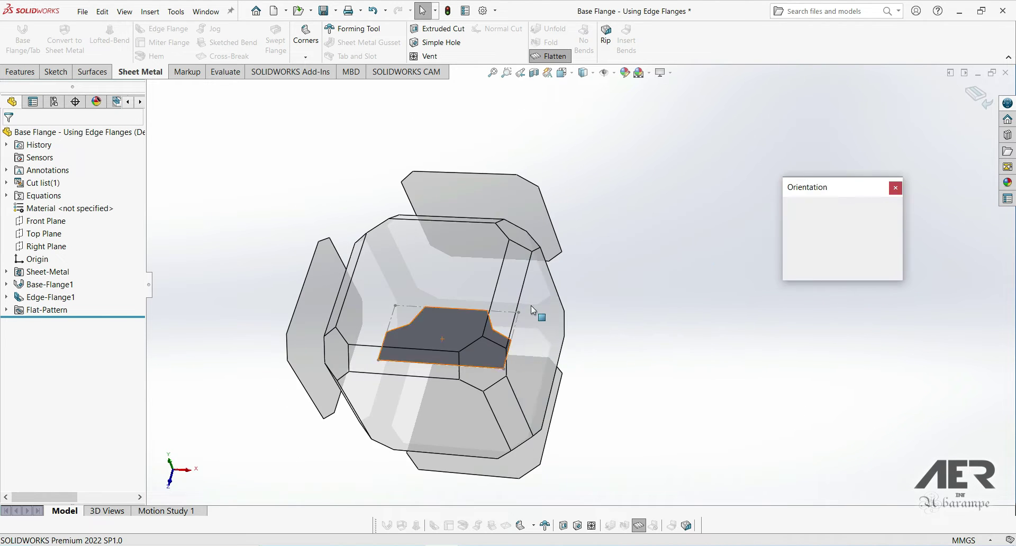
click(532, 306)
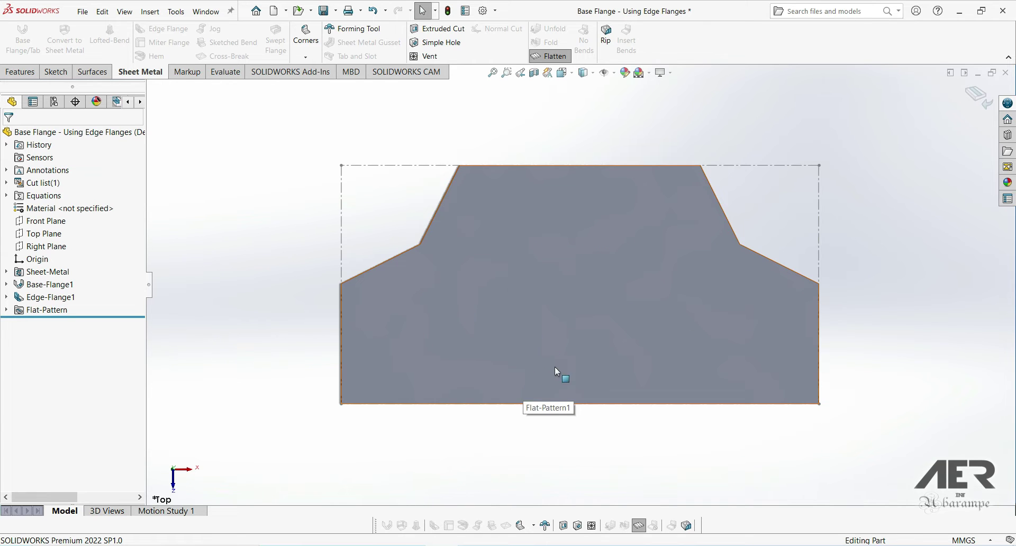
scroll(635, 317, up, 3)
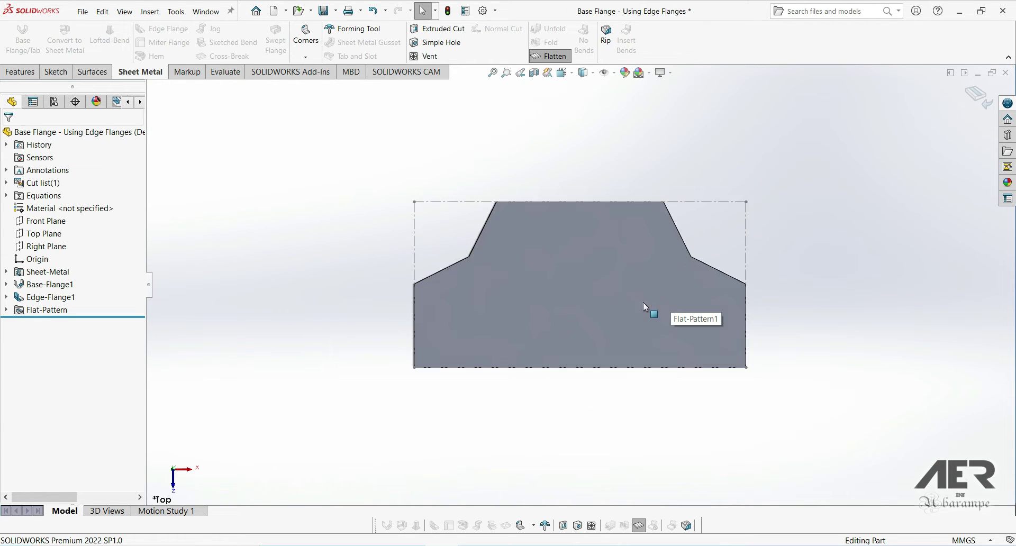
click(968, 103)
middle_drag(512, 361, 704, 259)
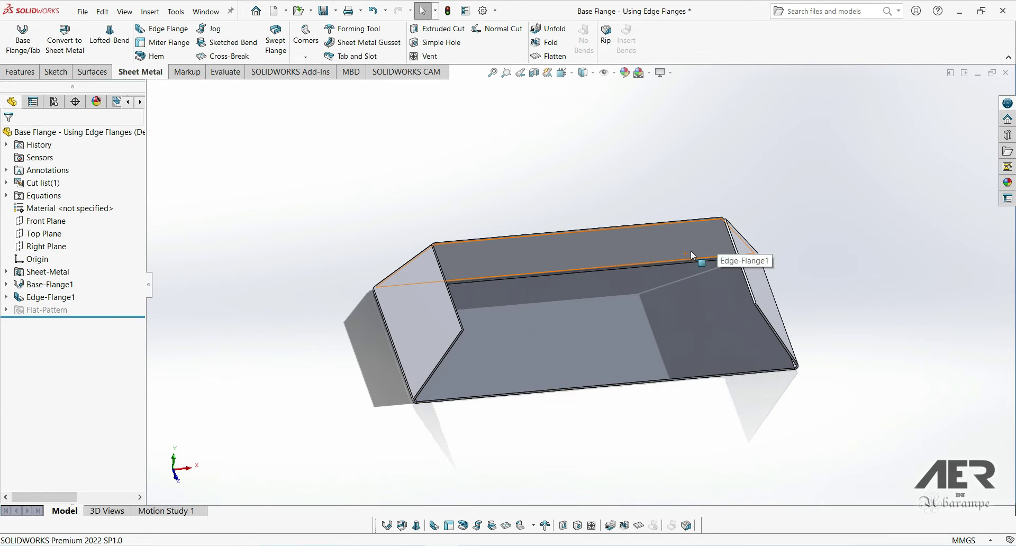
- Reopen Edge-Flange1 and preview smaller flange angles down to 65°
click(50, 298)
click(56, 268)
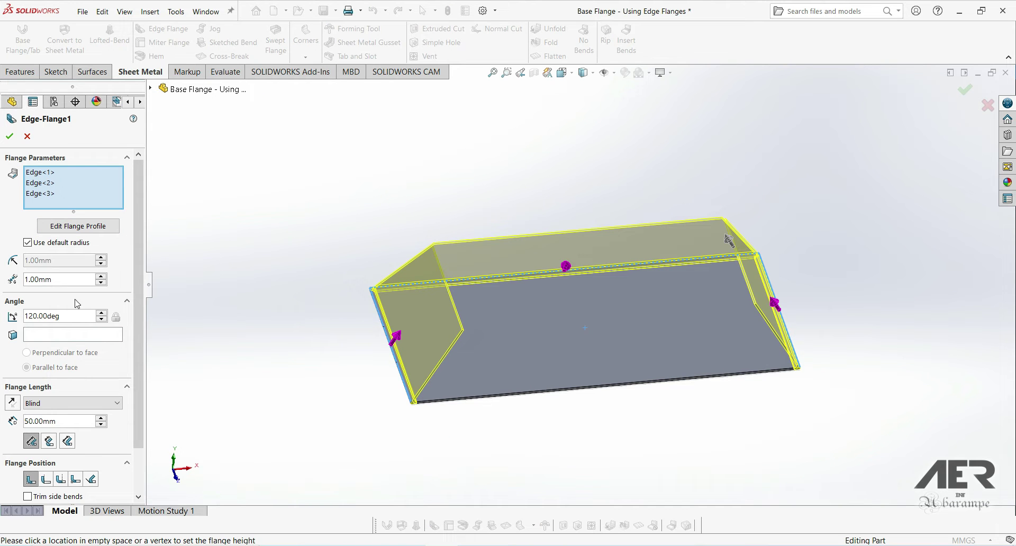
text(90)
mouse_move(45, 333)
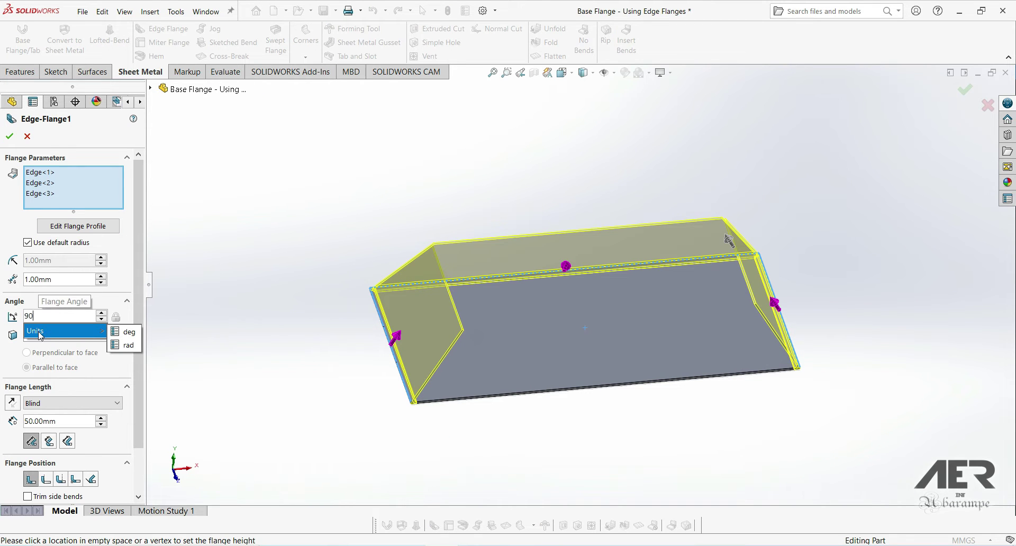
middle_drag(512, 281, 383, 244)
click(101, 319)
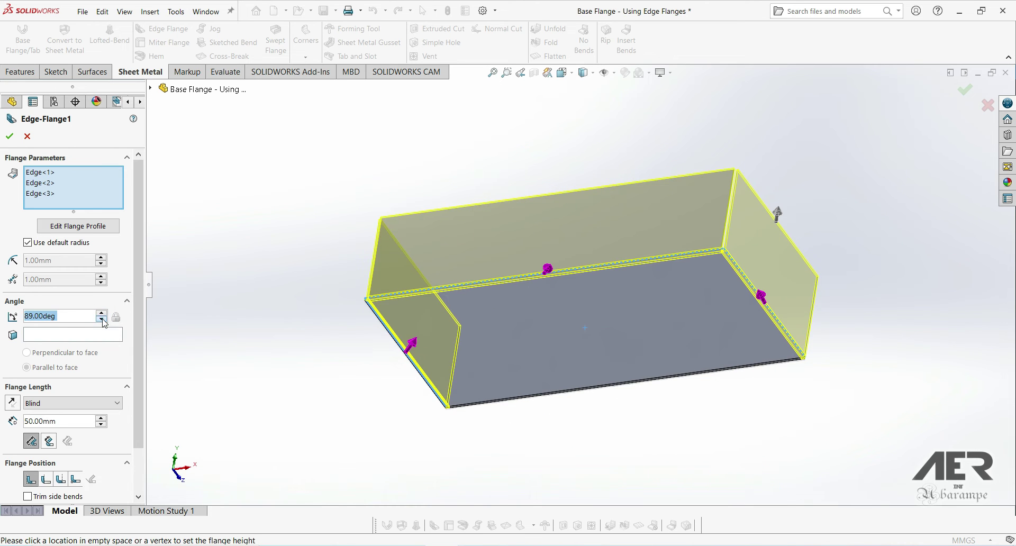
click(101, 319)
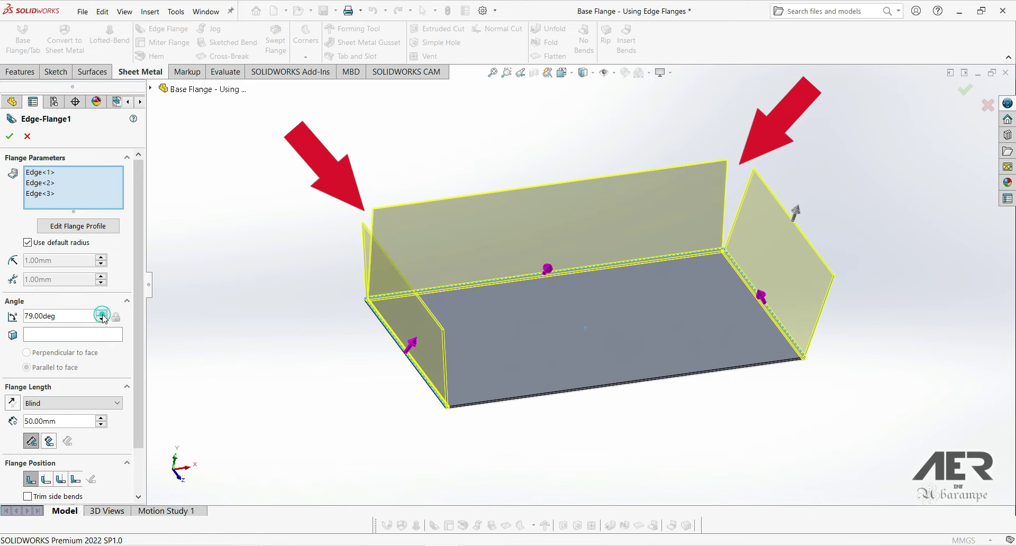
middle_drag(476, 302, 416, 380)
click(101, 320)
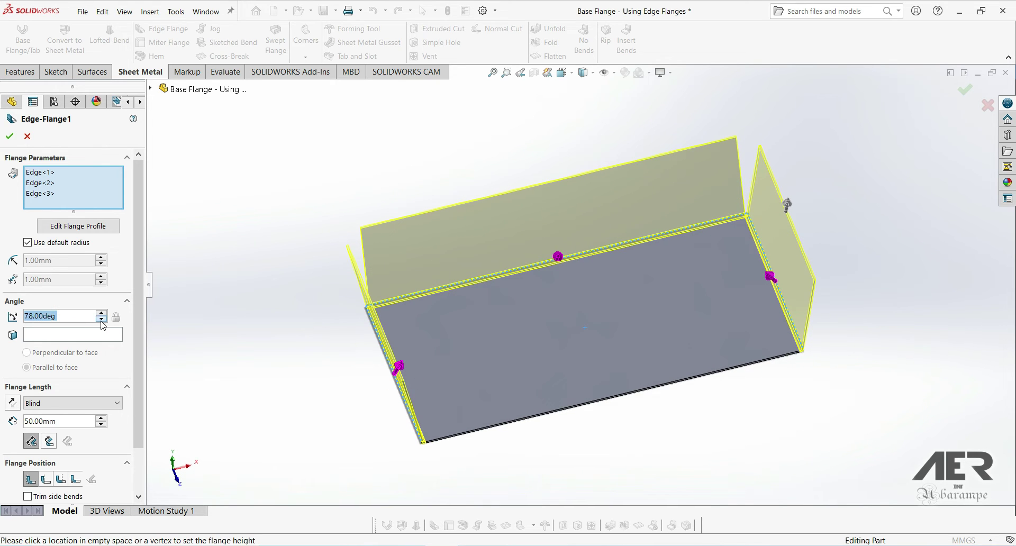
click(101, 320)
middle_drag(529, 296, 629, 234)
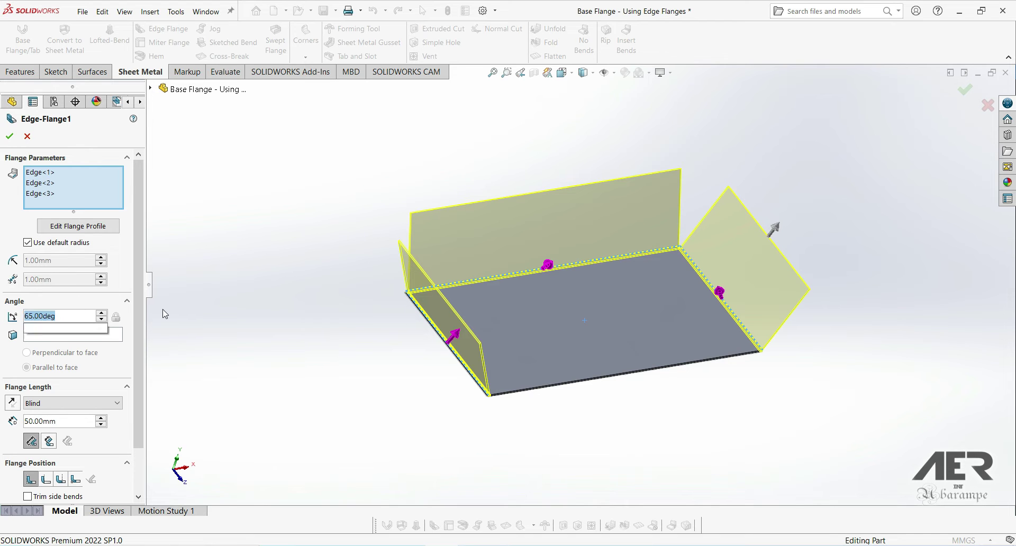
- Set the flange angle back to 90° and widen the corner gap distance to 7.00 mm
text(90)
key(Return)
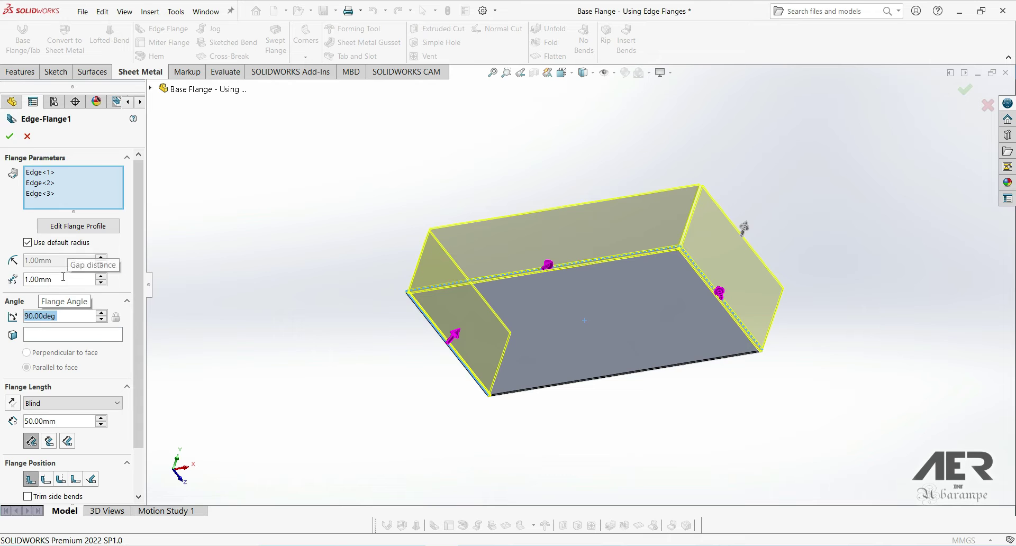
drag(63, 277, 22, 282)
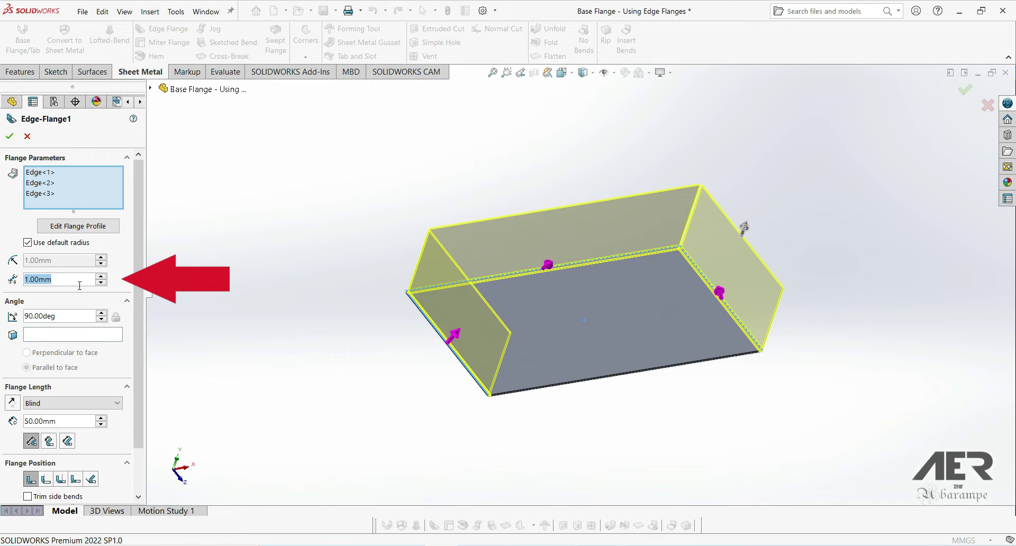
scroll(687, 253, down, 2)
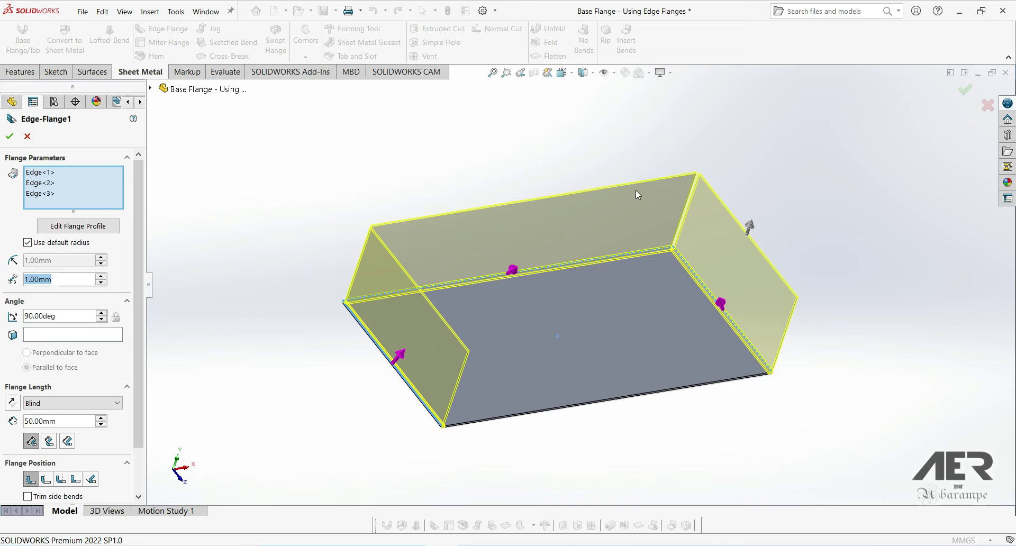
click(102, 276)
click(102, 276)
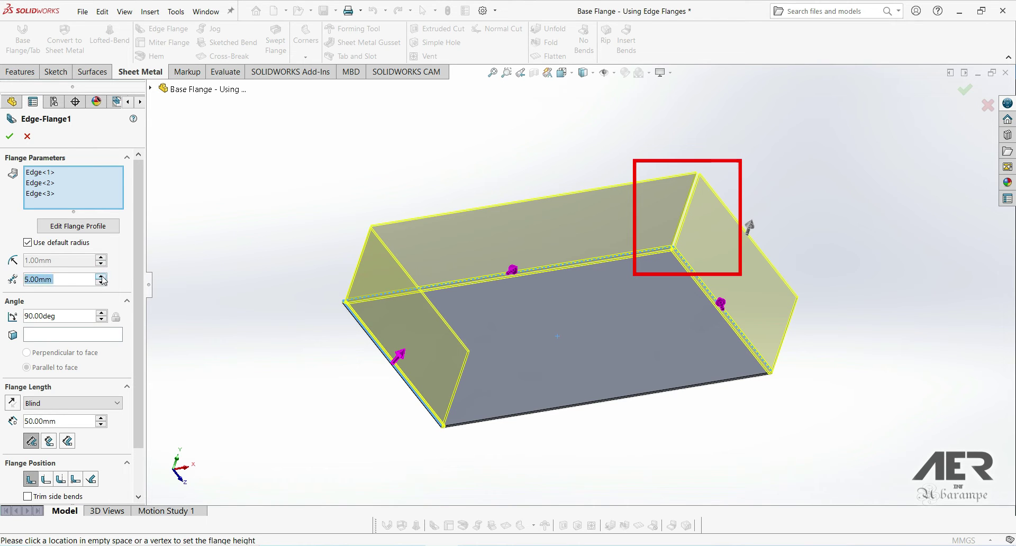
click(102, 277)
click(102, 277)
scroll(579, 254, down, 3)
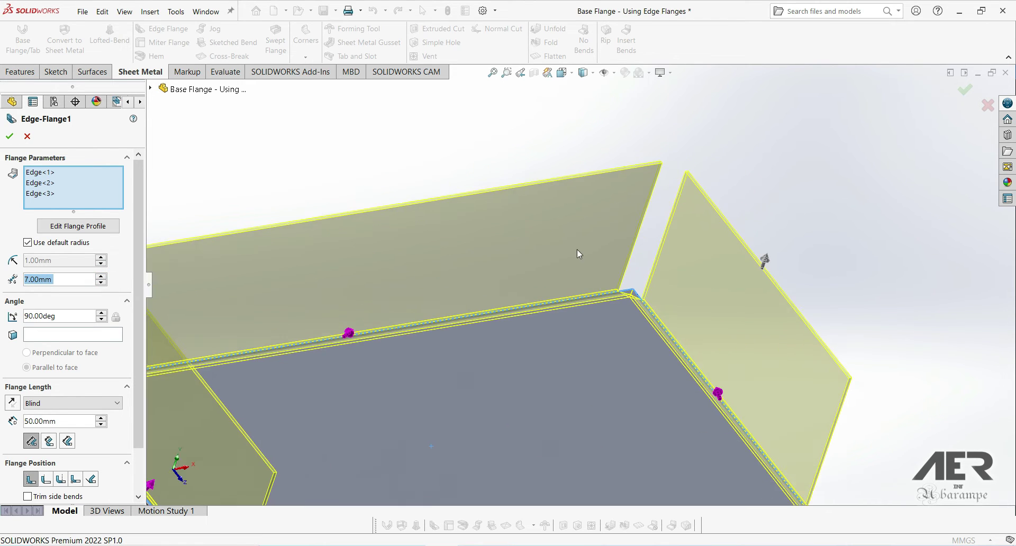
scroll(577, 249, down, 3)
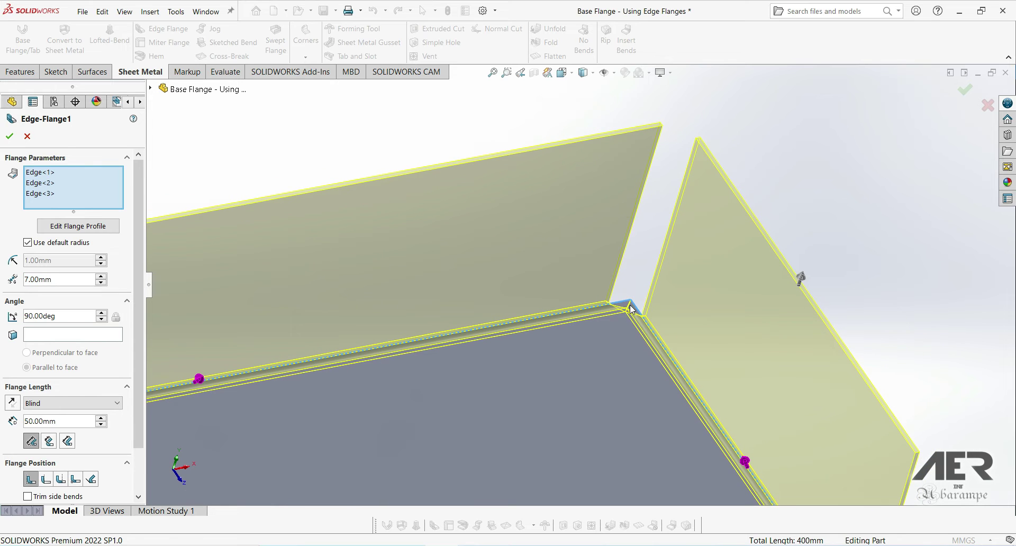
scroll(637, 315, up, 5)
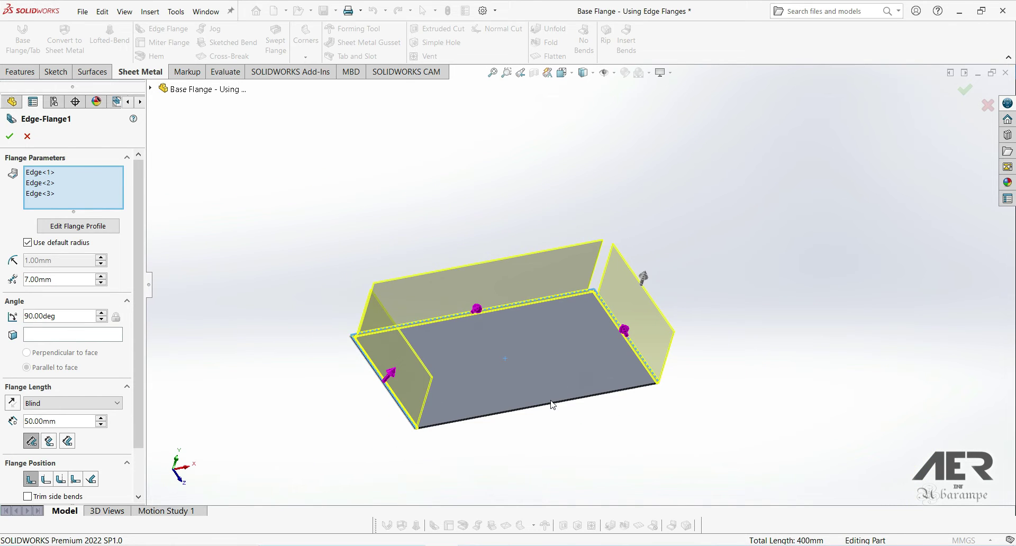
middle_drag(555, 356, 485, 385)
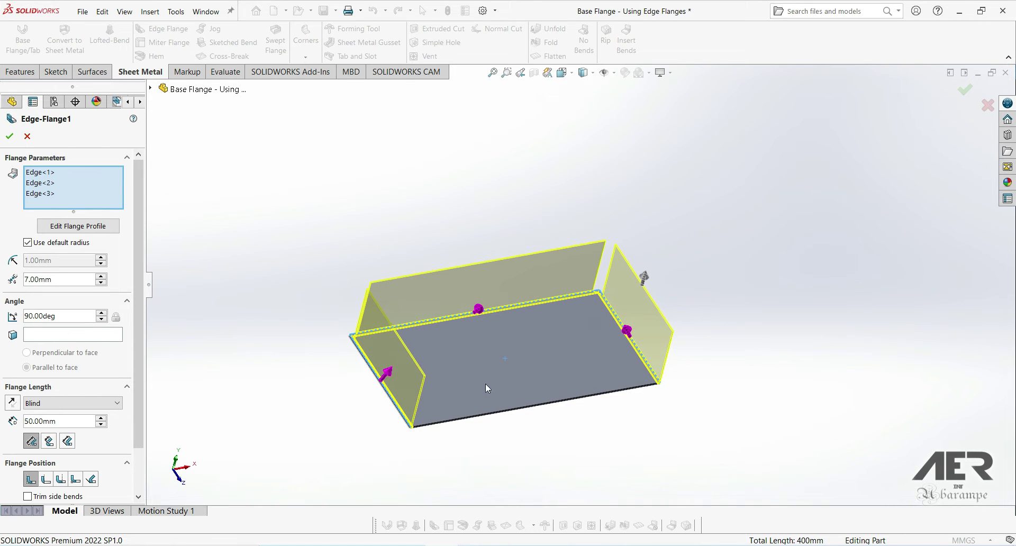
- Remove Edge<2> and Edge<3> from the edge flange's edge list
right_click(39, 184)
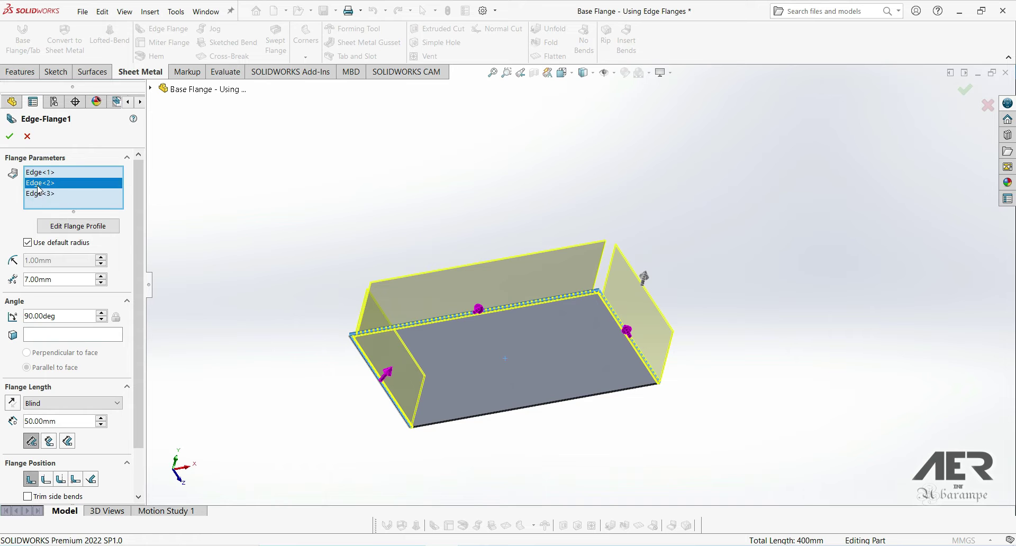
click(74, 206)
right_click(67, 183)
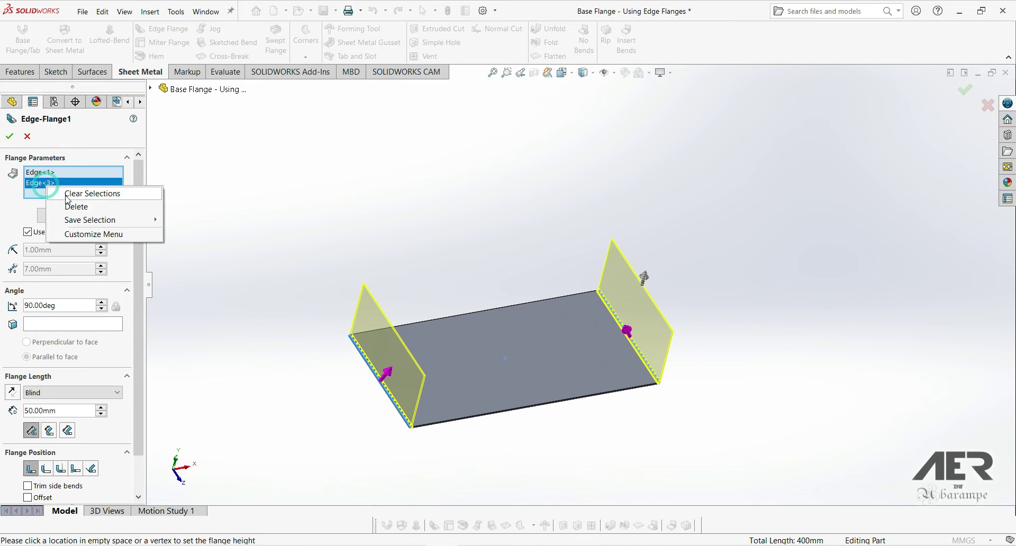
click(81, 207)
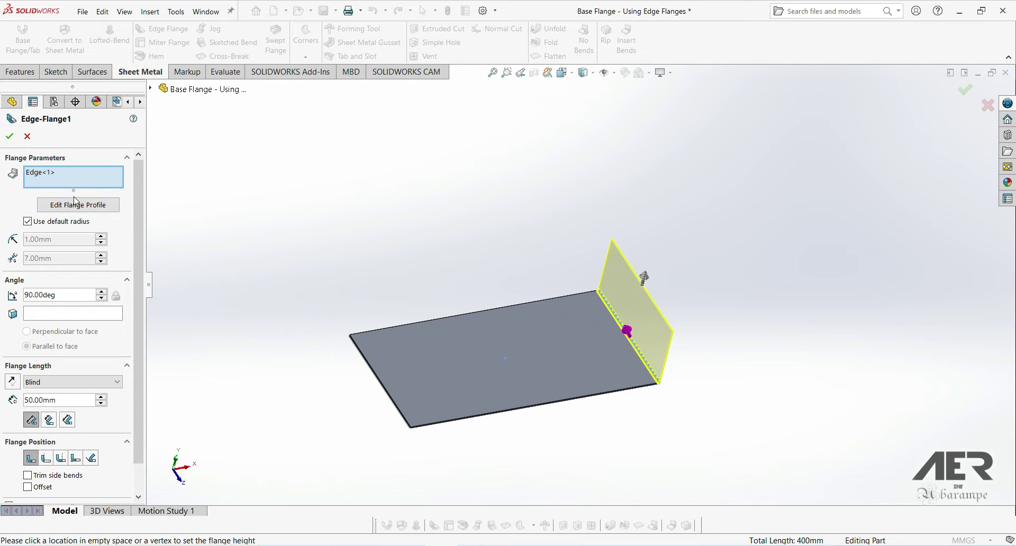
- Add the plate's long back edge and lower the flange angle to 89°
click(463, 313)
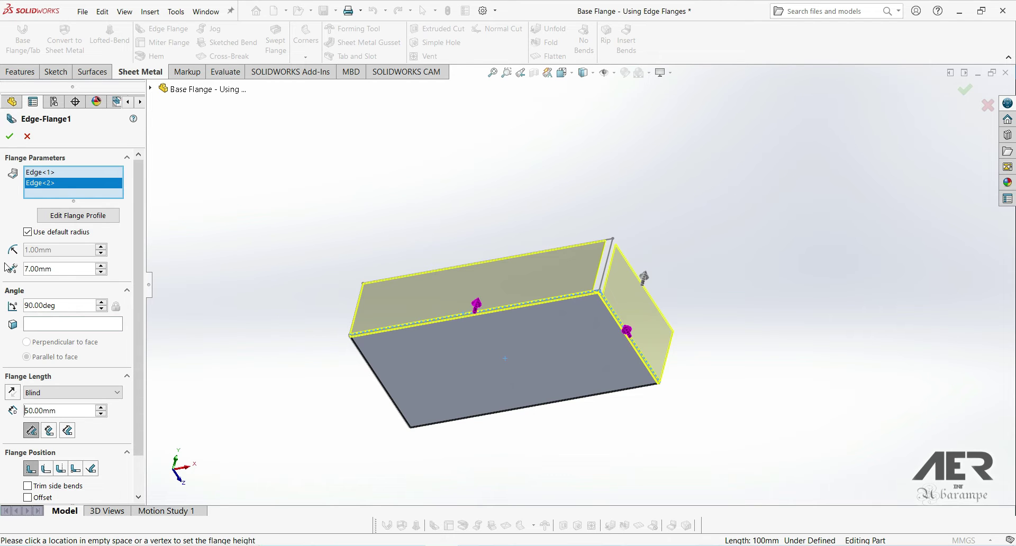
click(101, 309)
scroll(544, 293, down, 2)
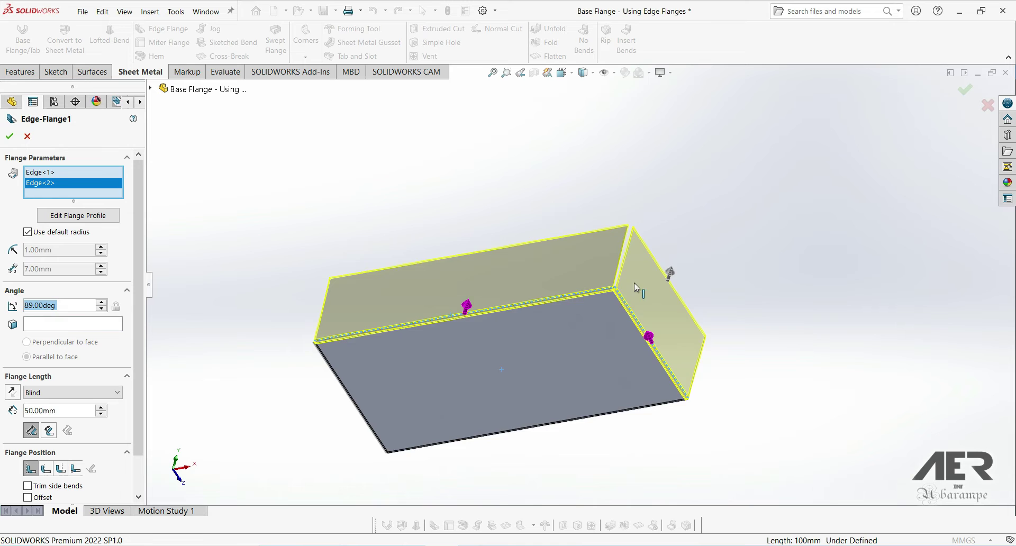
scroll(630, 260, down, 2)
scroll(560, 288, up, 3)
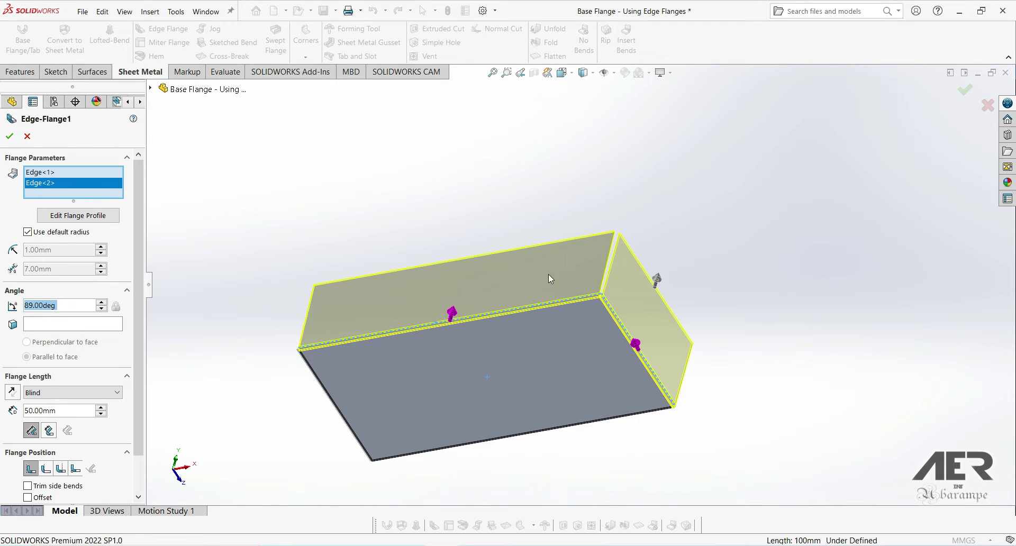
middle_drag(511, 295, 479, 314)
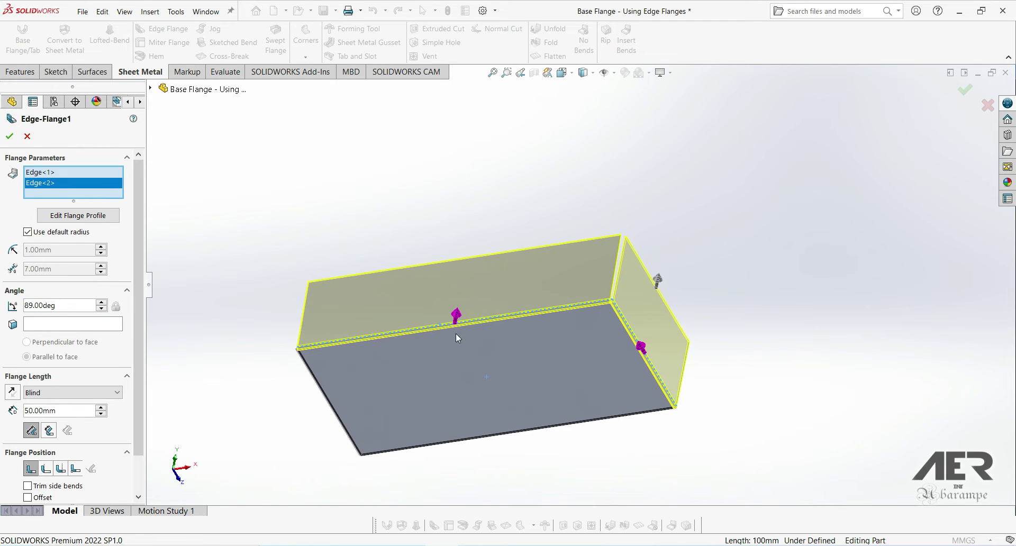
- Return the flange angle to 90° and set the gap distance to 1.00 mm
key(z)
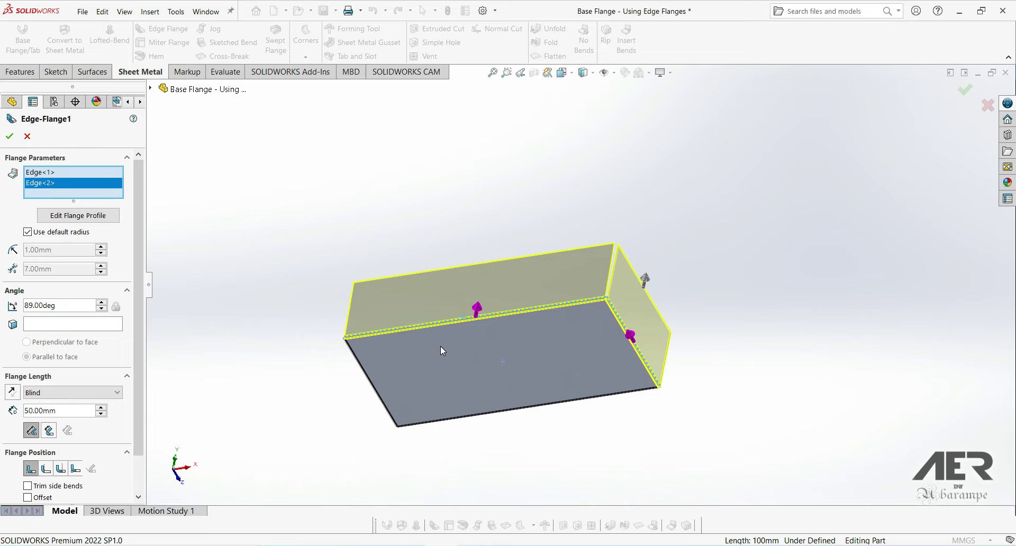
click(101, 302)
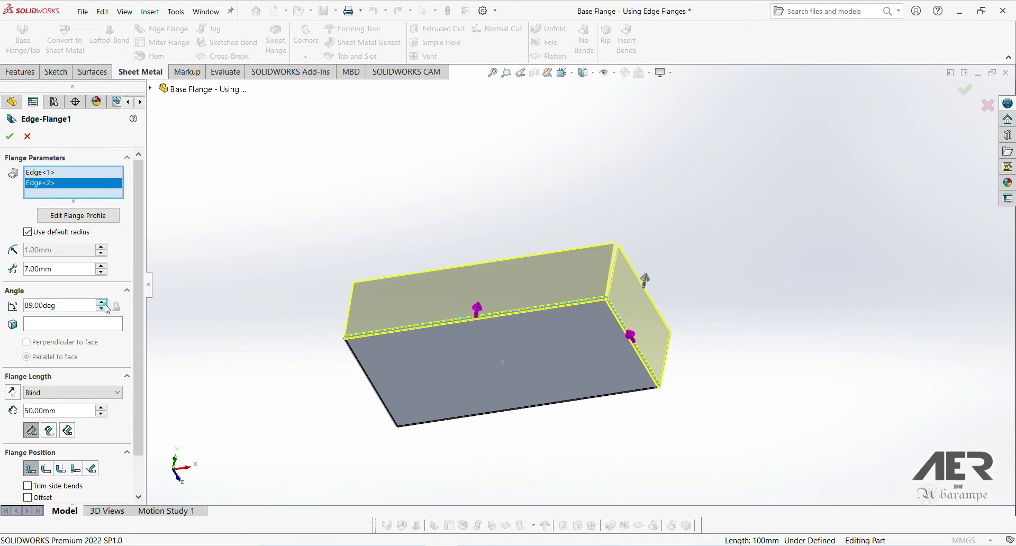
click(64, 269)
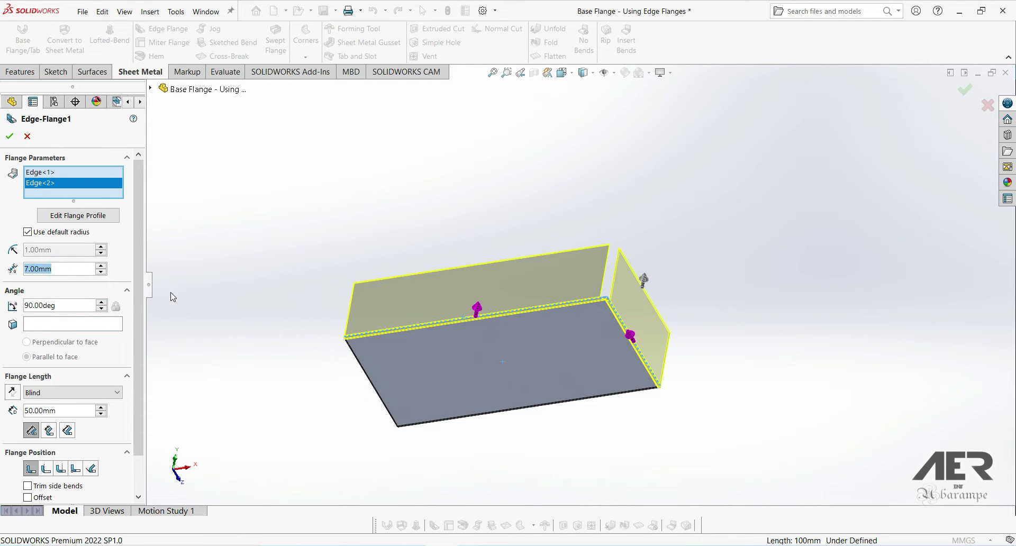
text(1)
key(Return)
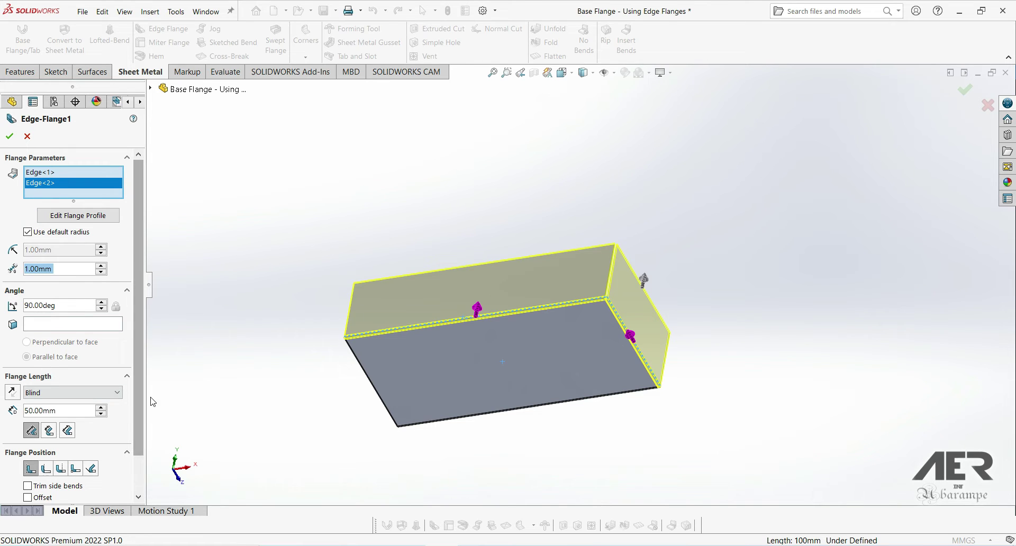
- Expand the Custom Bend Allowance and Custom Relief Type options
scroll(135, 406, down, 2)
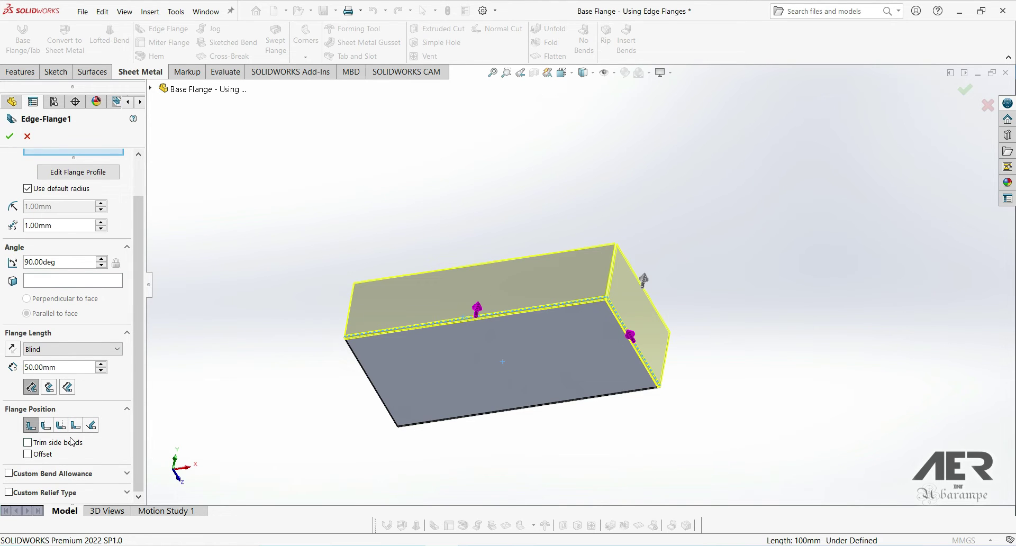
click(125, 474)
scroll(123, 455, down, 2)
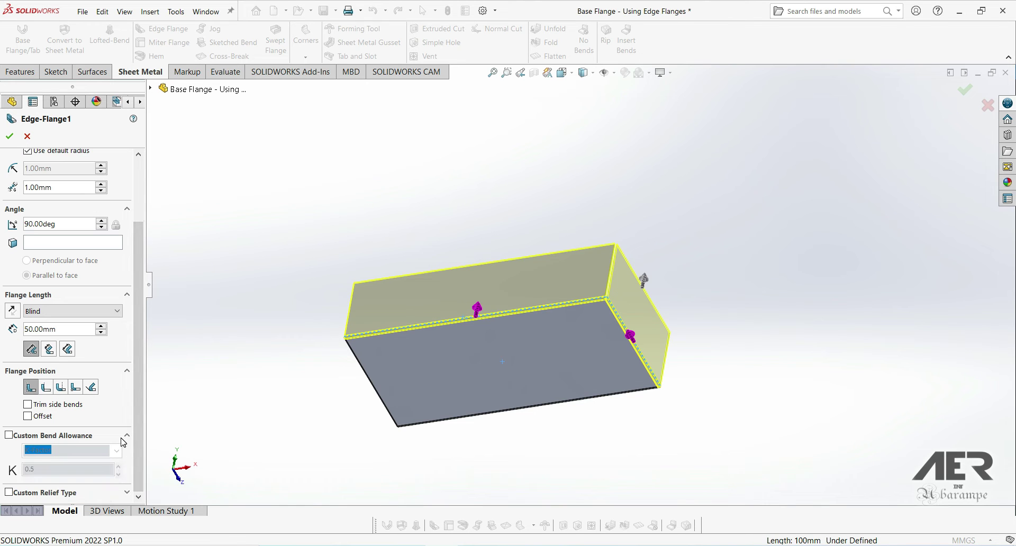
click(126, 492)
scroll(120, 455, down, 3)
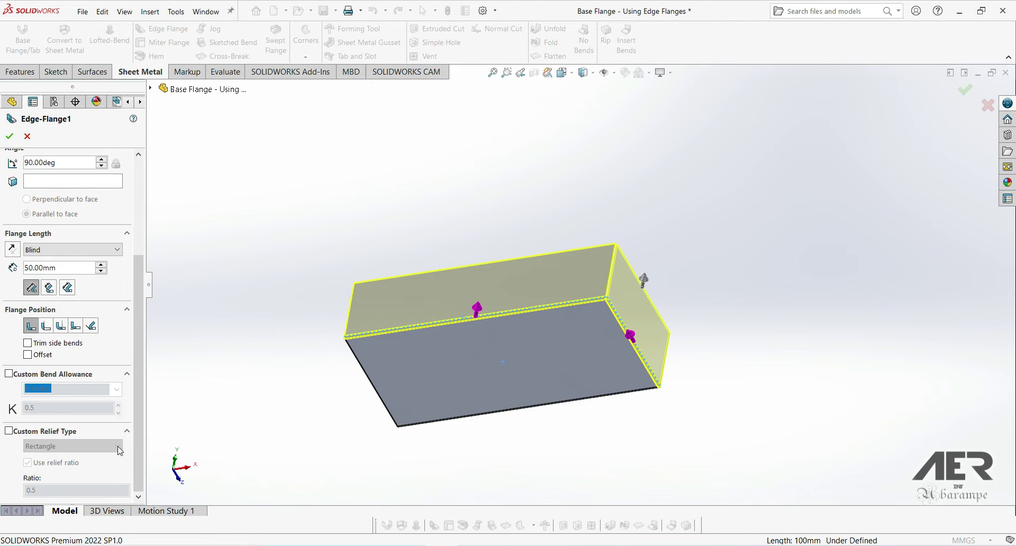
- Turn on the flange Offset, set the offset distance to 20 mm, and accept the flange
click(28, 355)
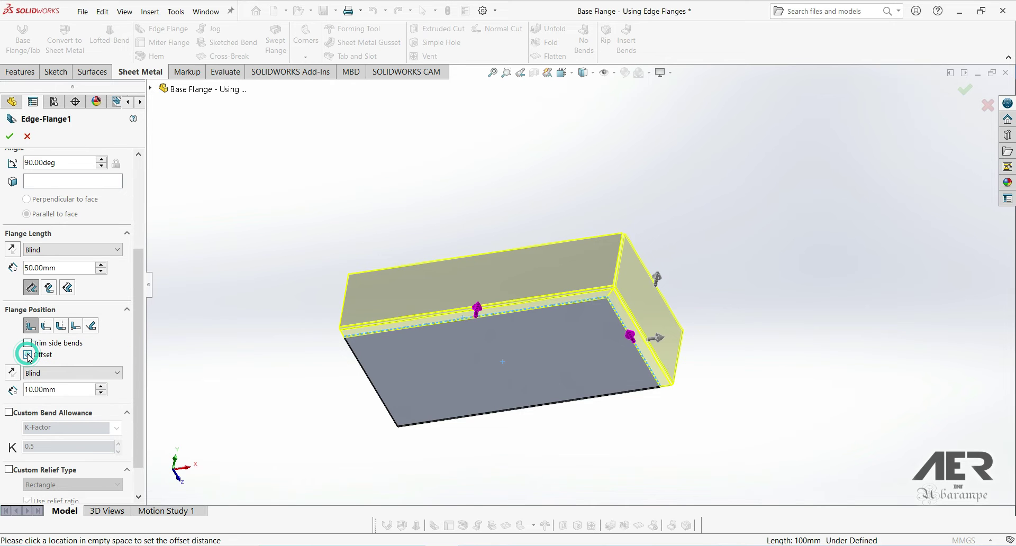
scroll(533, 294, down, 3)
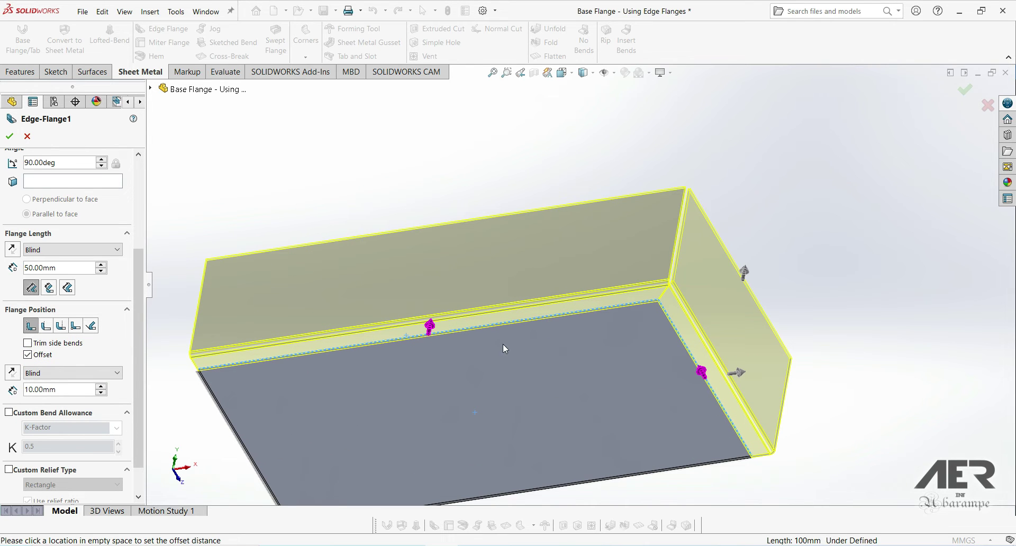
scroll(105, 386, up, 3)
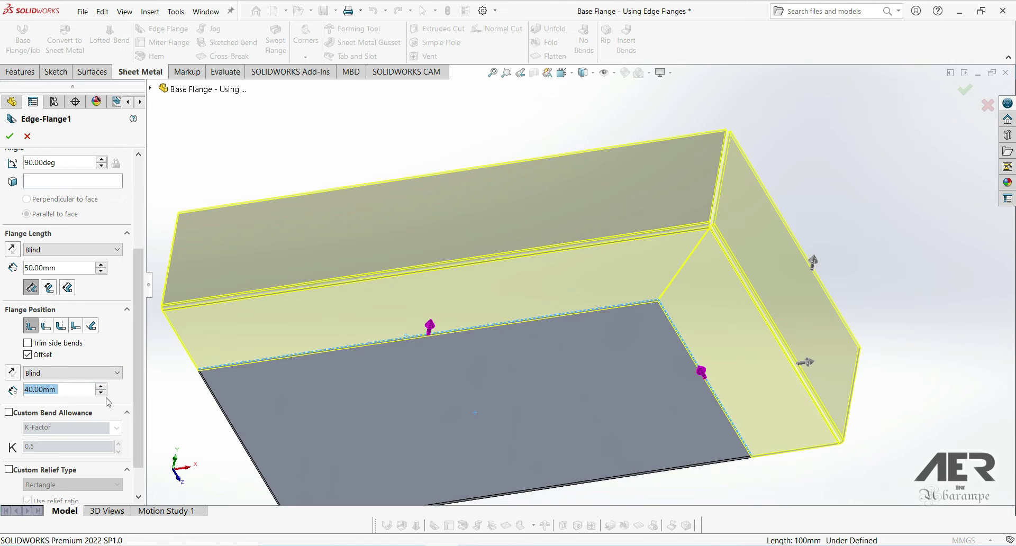
click(28, 355)
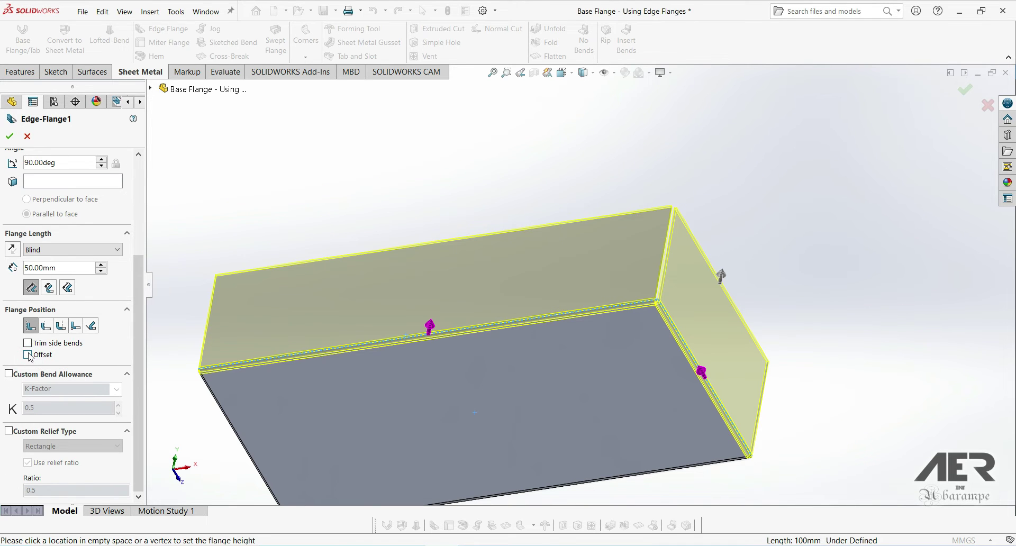
click(28, 354)
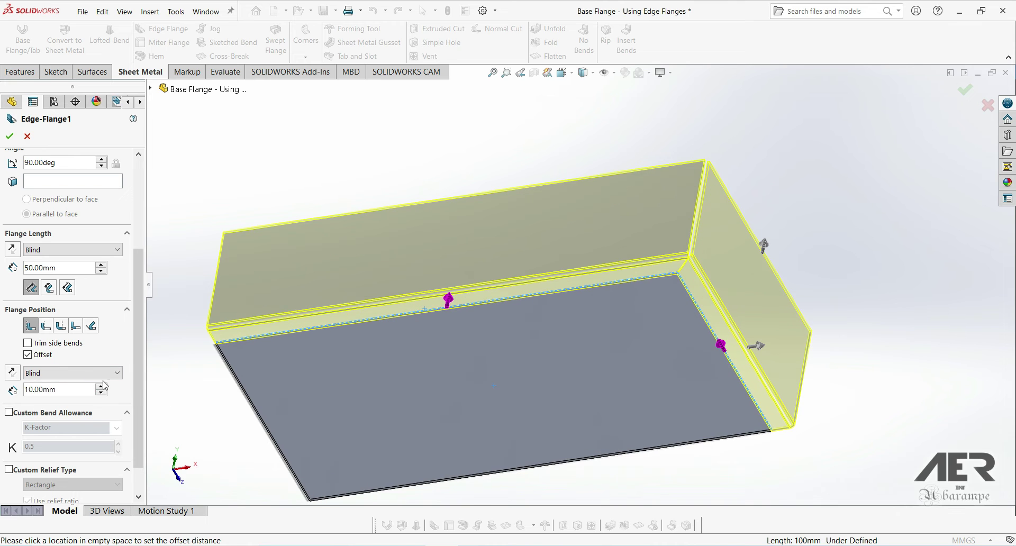
click(101, 386)
scroll(670, 279, down, 5)
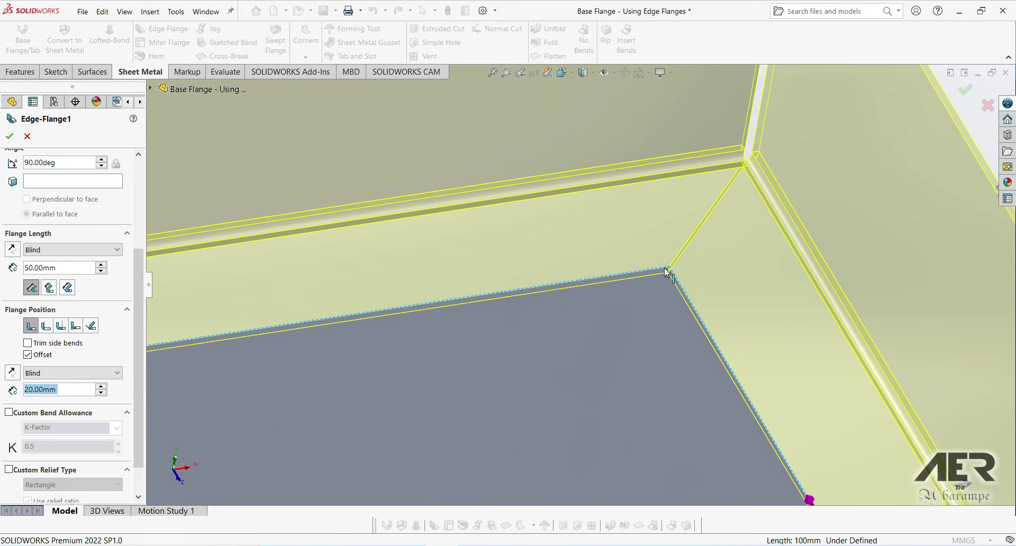
click(9, 139)
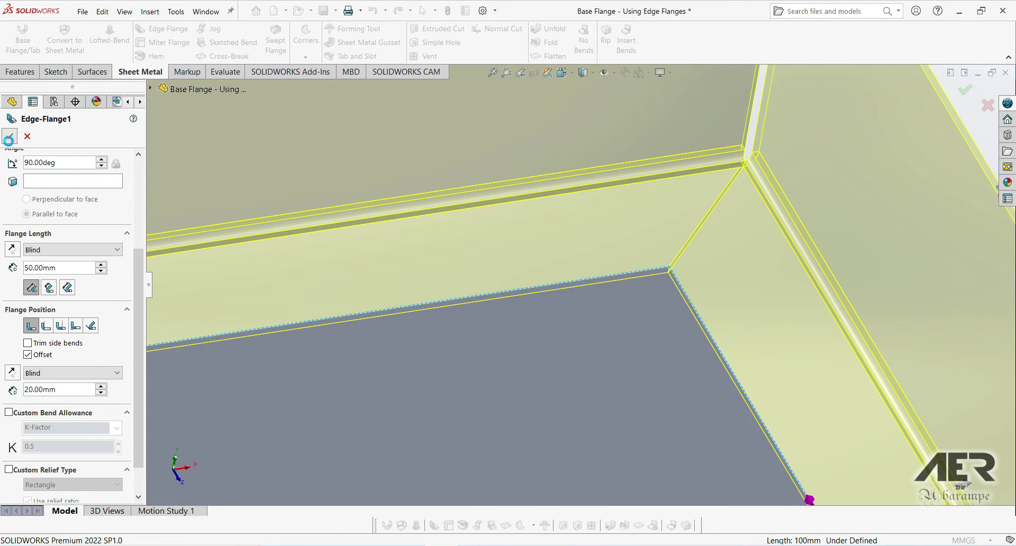
- Reopen Edge-Flange1 and turn off the offset so the walls rise at the plate edges
scroll(474, 256, up, 8)
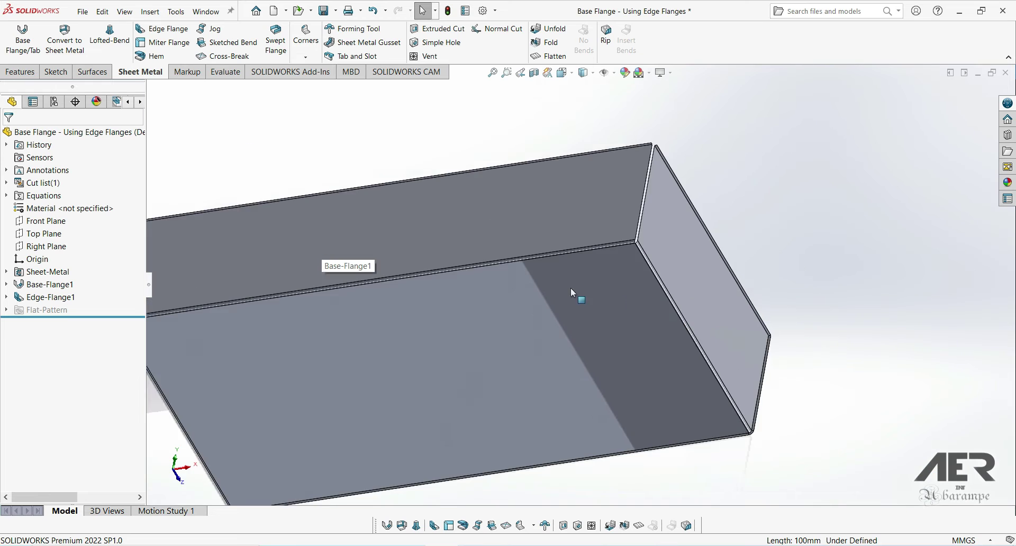
click(50, 298)
click(57, 270)
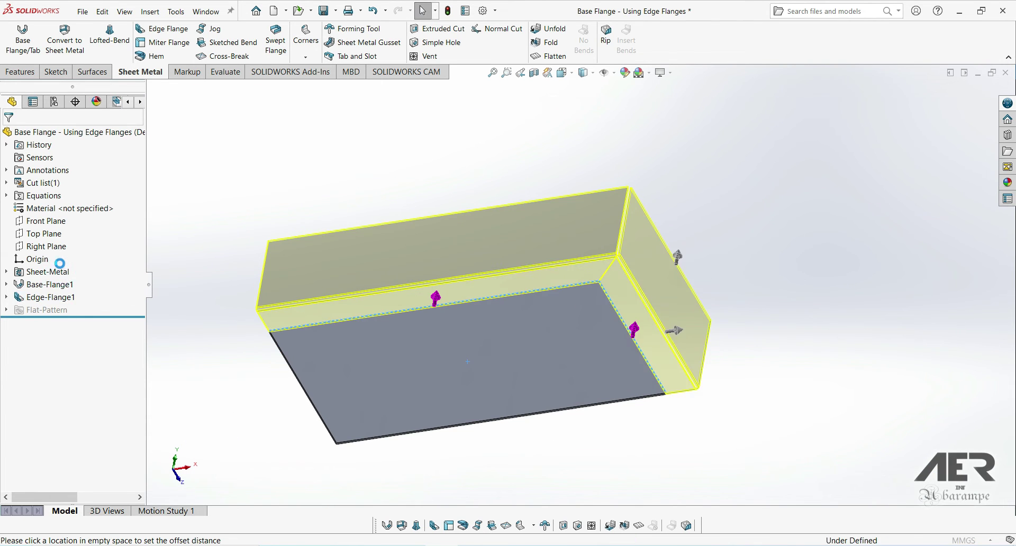
scroll(43, 325, down, 6)
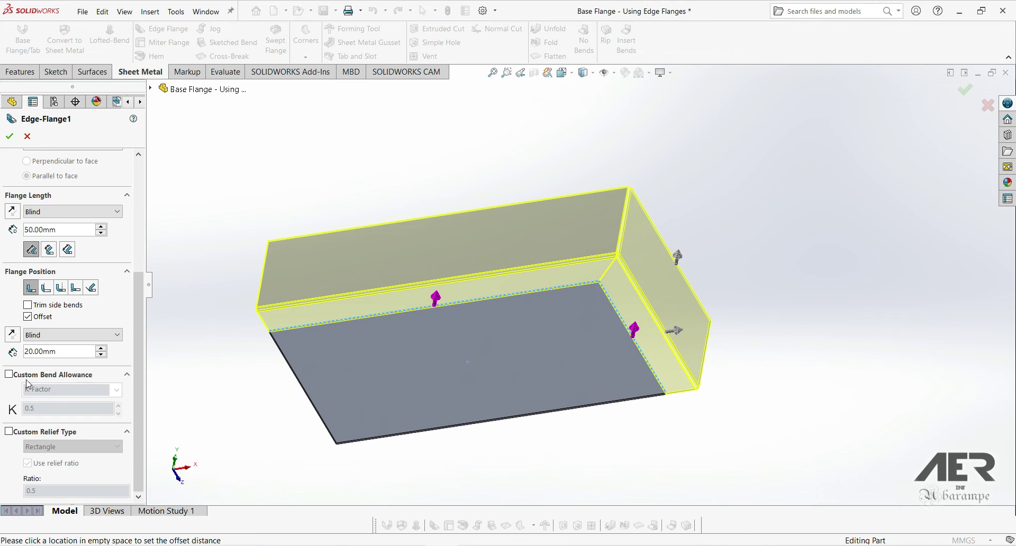
click(28, 316)
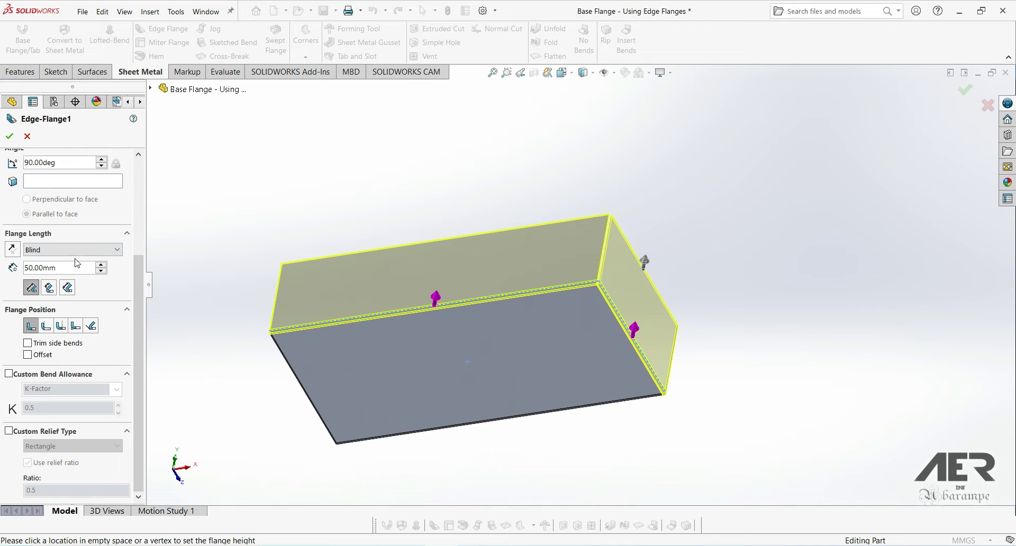
- Clear the flange's edges, keep only the plate's right edge, and accept the edit
scroll(57, 261, up, 5)
right_click(77, 192)
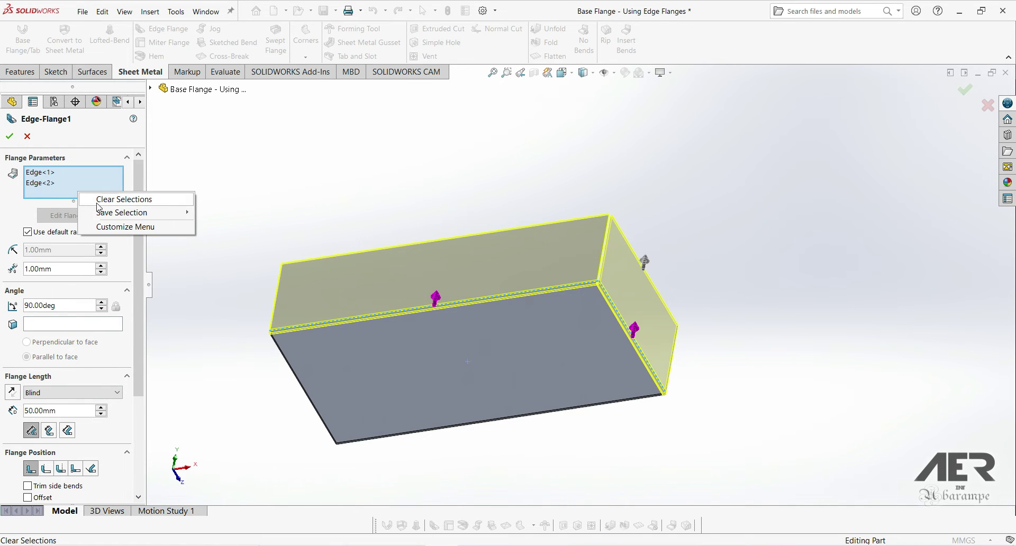
click(114, 200)
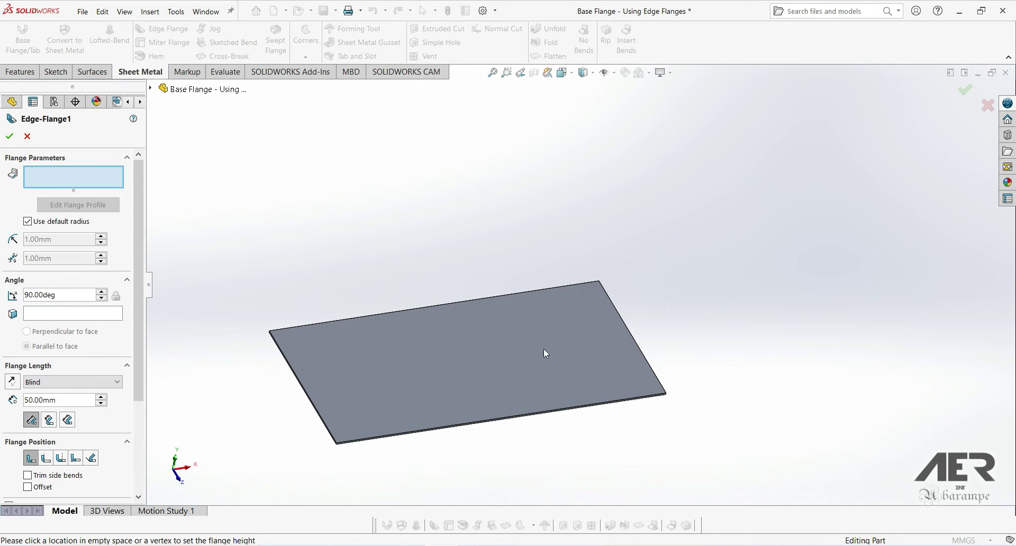
scroll(545, 353, down, 3)
click(670, 313)
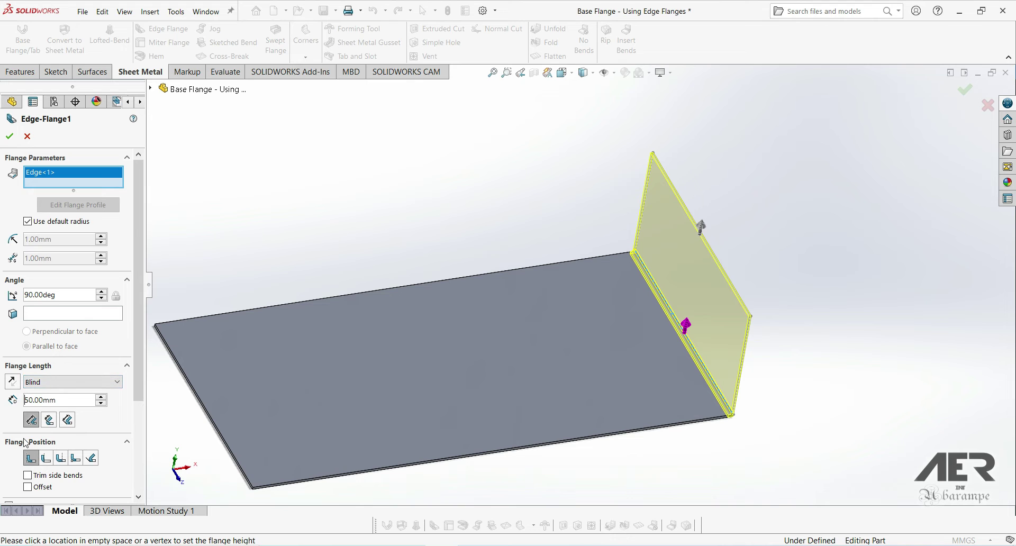
click(9, 136)
- Zoom to fit and tilt the view to inspect the single-wall part
key(z)
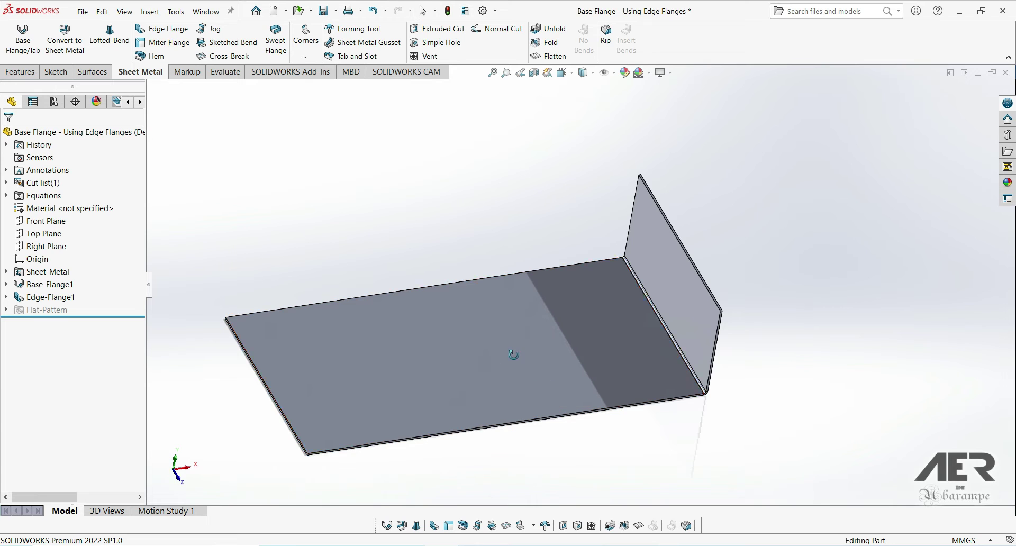
middle_drag(510, 350, 539, 341)
click(474, 363)
click(386, 228)
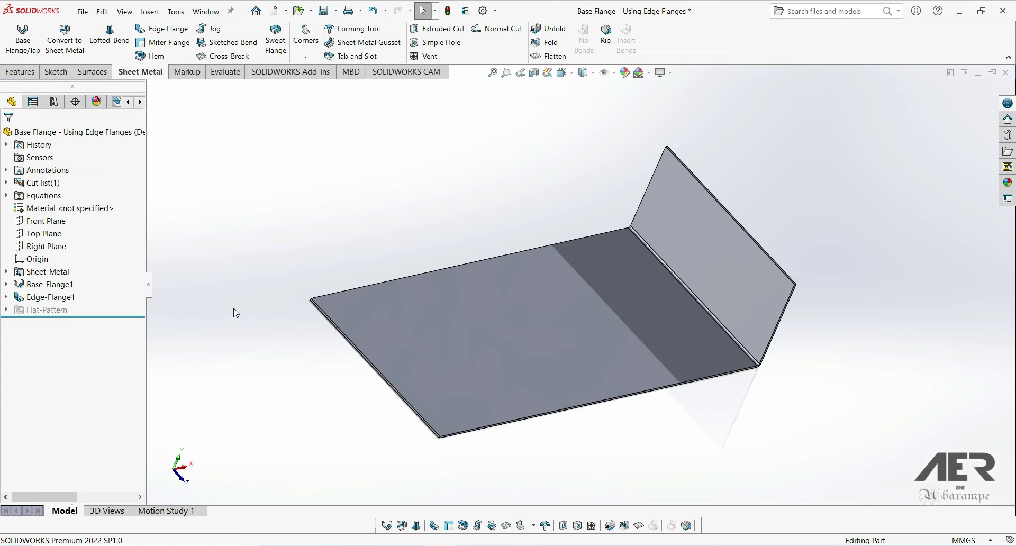
- Add an edge flange on the plate's long back edge with a 50 mm flange length
click(162, 28)
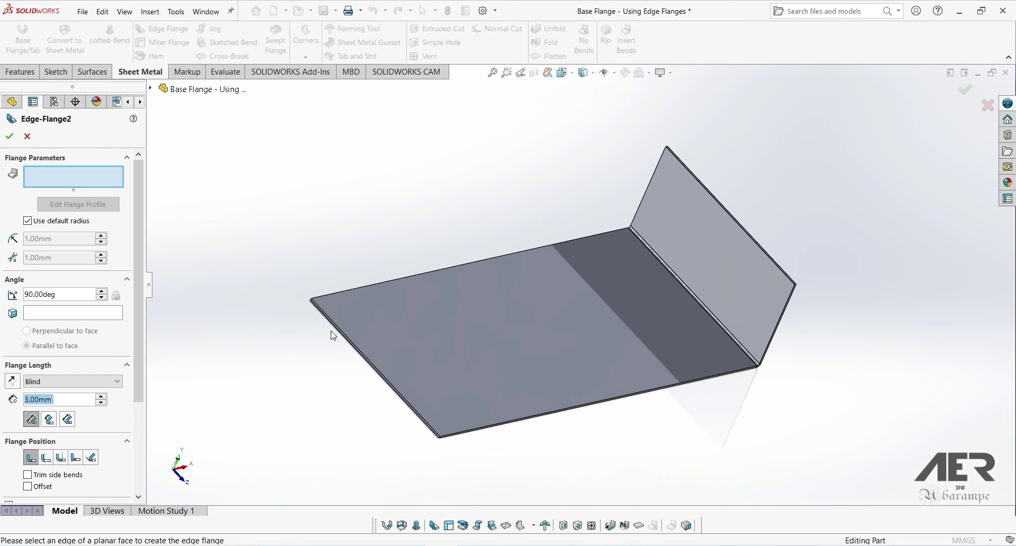
mouse_move(329, 367)
middle_down()
mouse_move(329, 386)
mouse_move(340, 354)
middle_up()
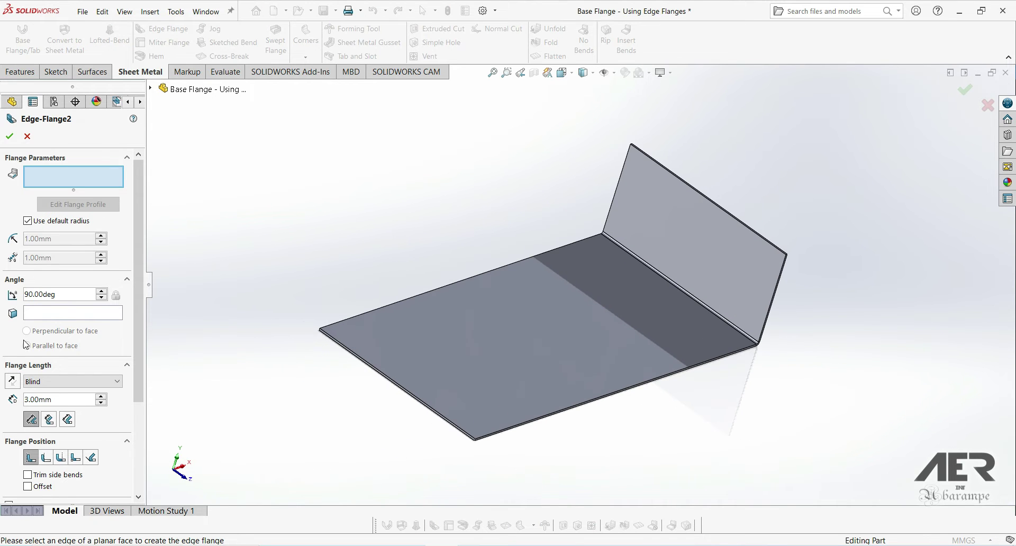
click(429, 289)
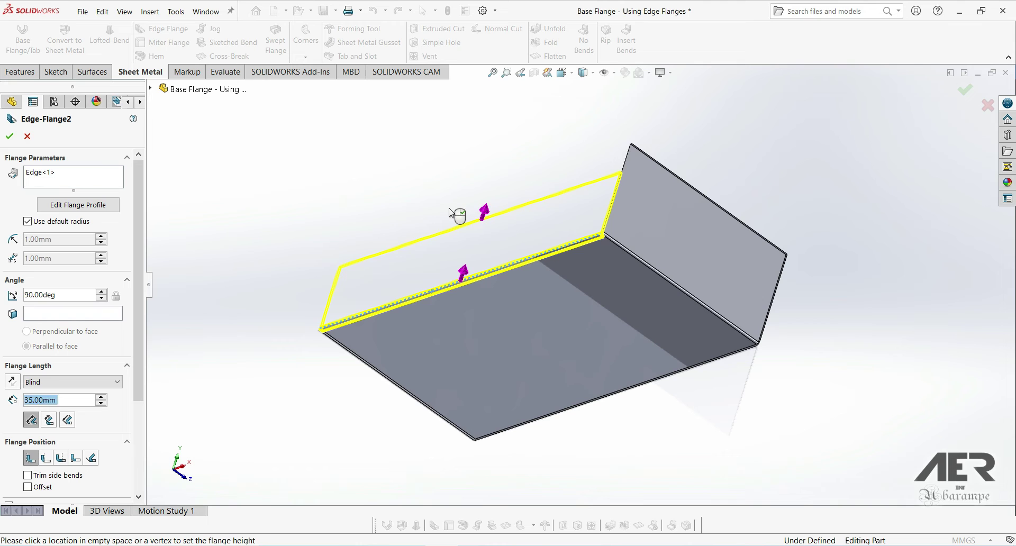
click(461, 181)
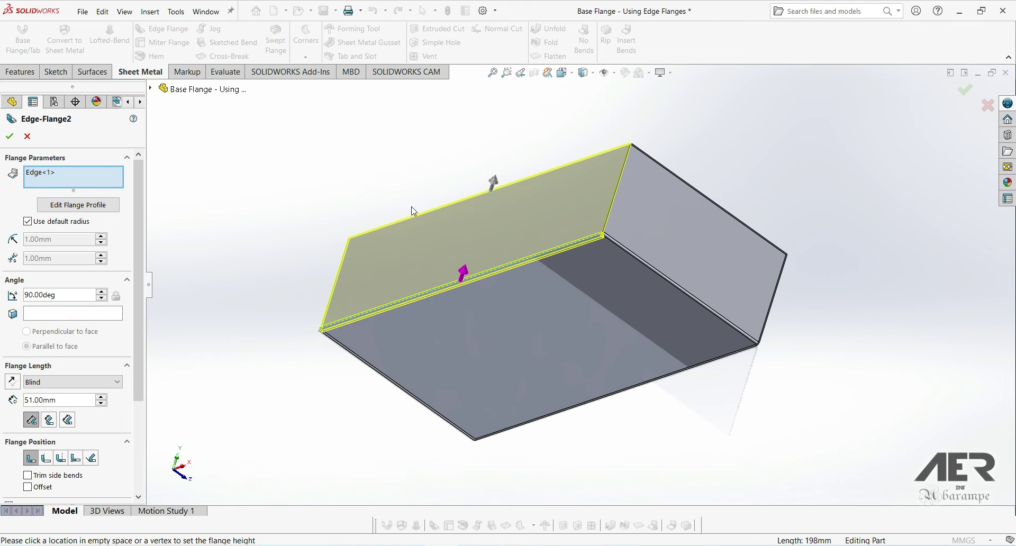
double_click(57, 398)
text(50)
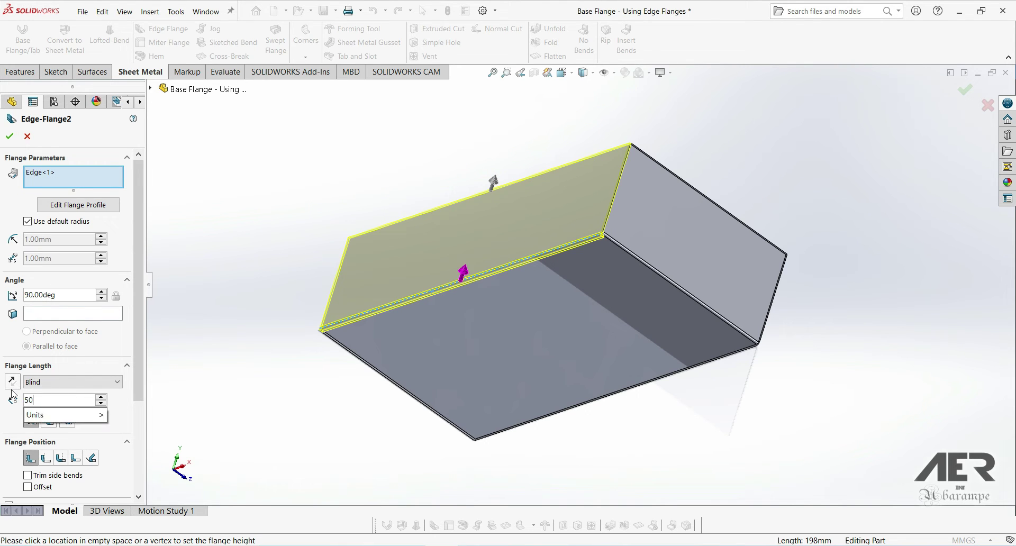
key(Return)
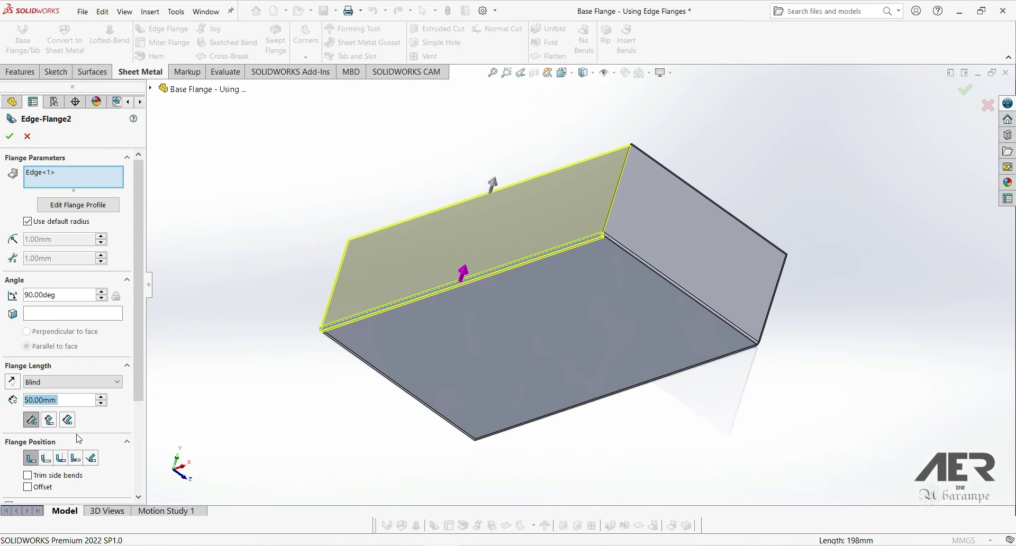
scroll(79, 438, down, 3)
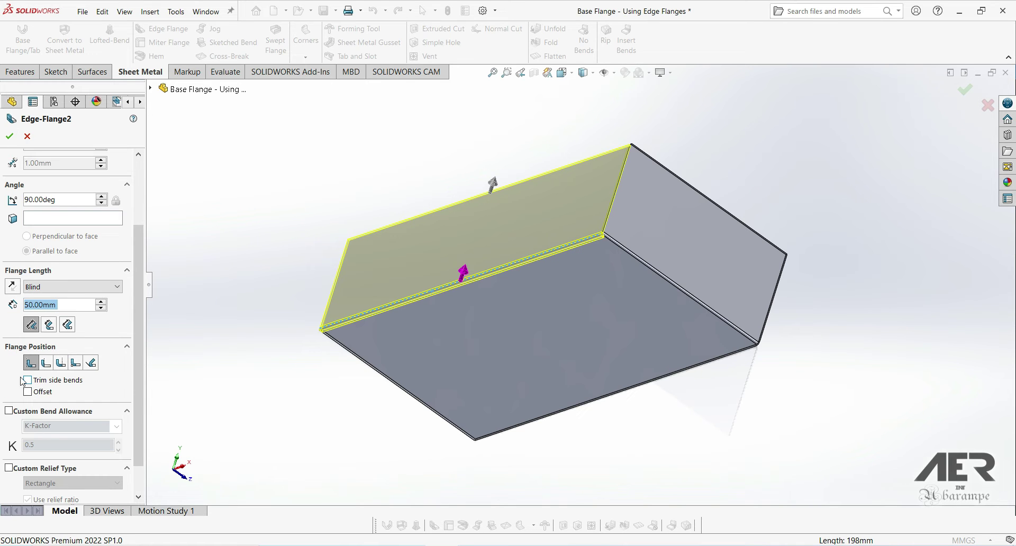
click(9, 136)
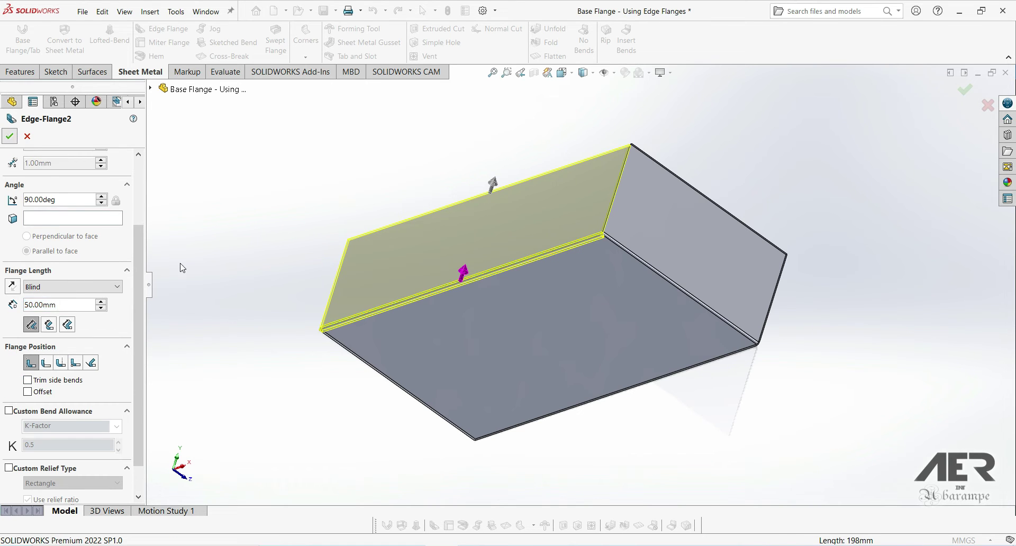
middle_drag(450, 417, 542, 310)
scroll(687, 257, down, 8)
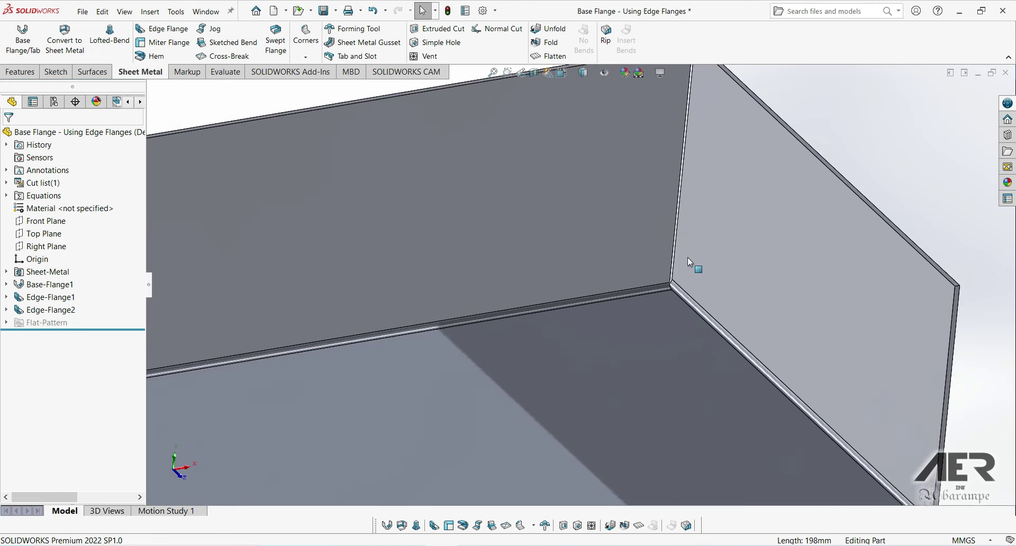
middle_drag(660, 285, 629, 318)
scroll(631, 322, up, 5)
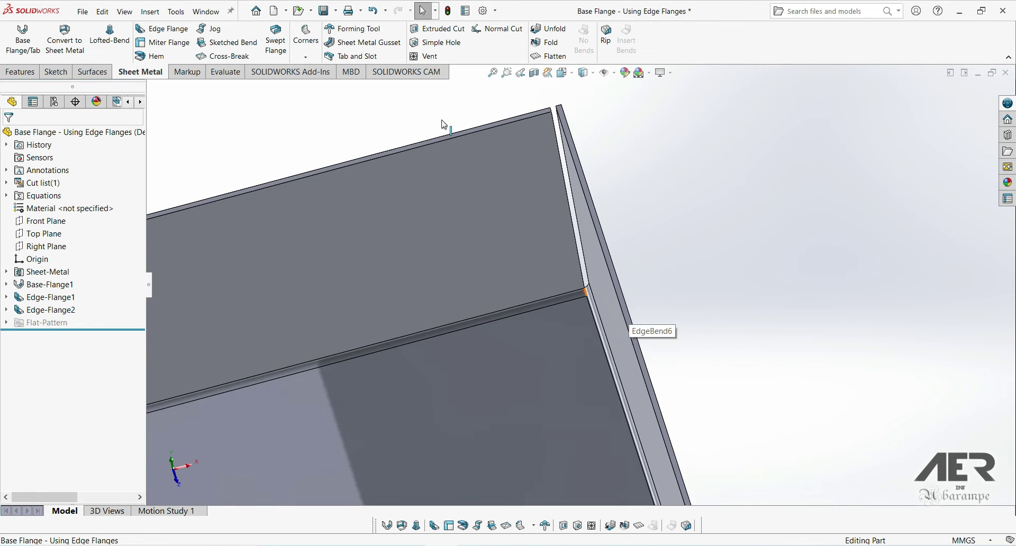
middle_drag(609, 270, 616, 297)
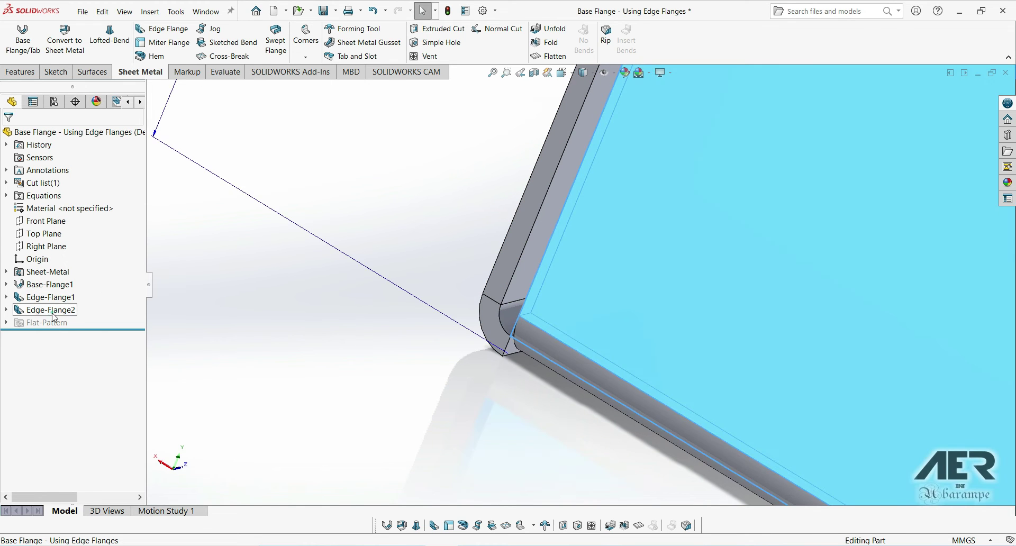
- Re-edit Edge-Flange2 with Trim side bends turned on and accept it
click(50, 310)
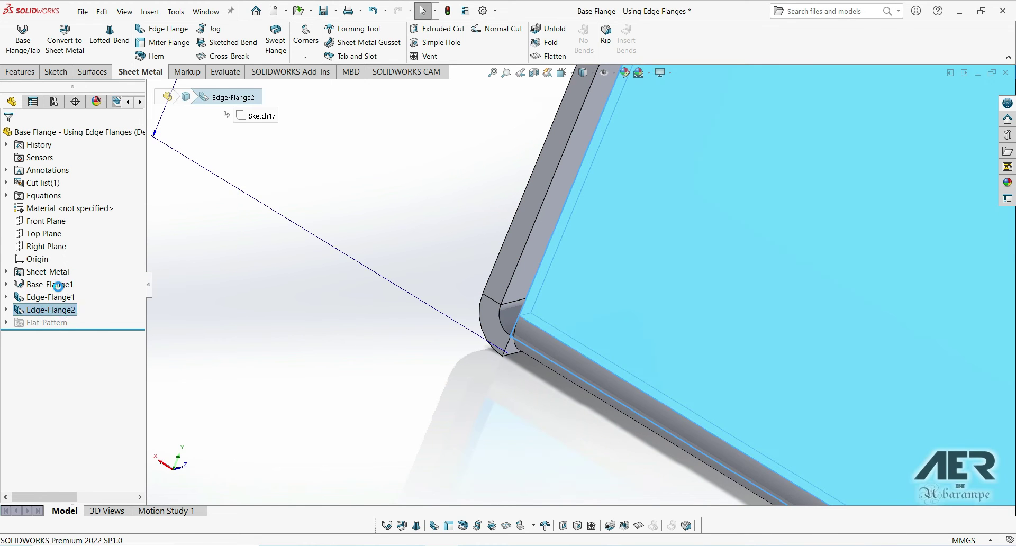
click(56, 285)
scroll(67, 250, down, 3)
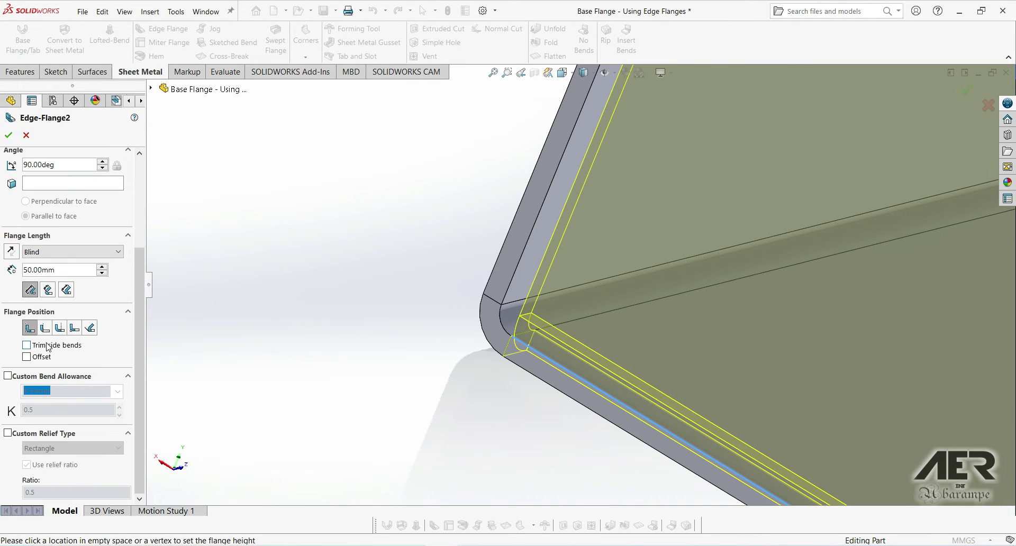
click(26, 346)
click(8, 136)
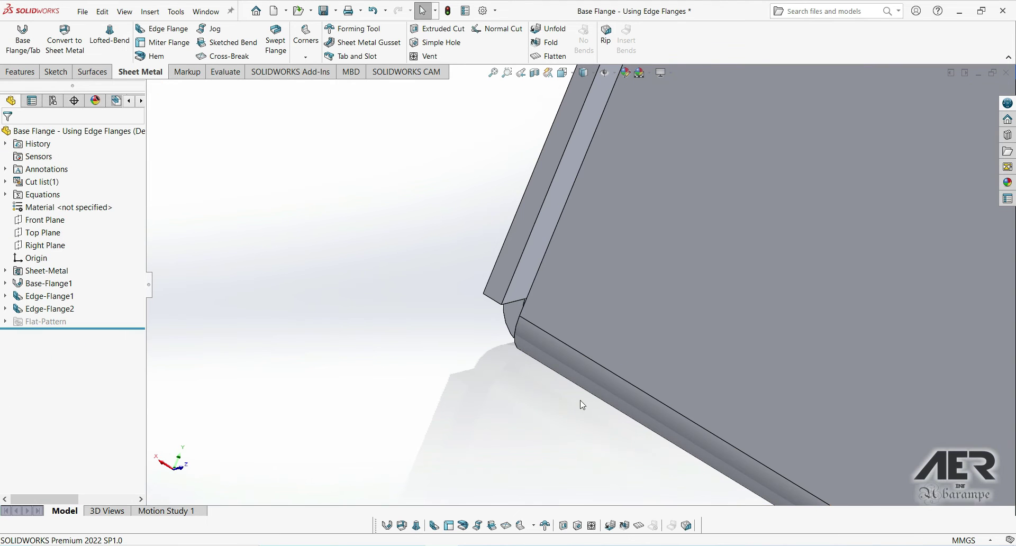
middle_drag(487, 302, 582, 285)
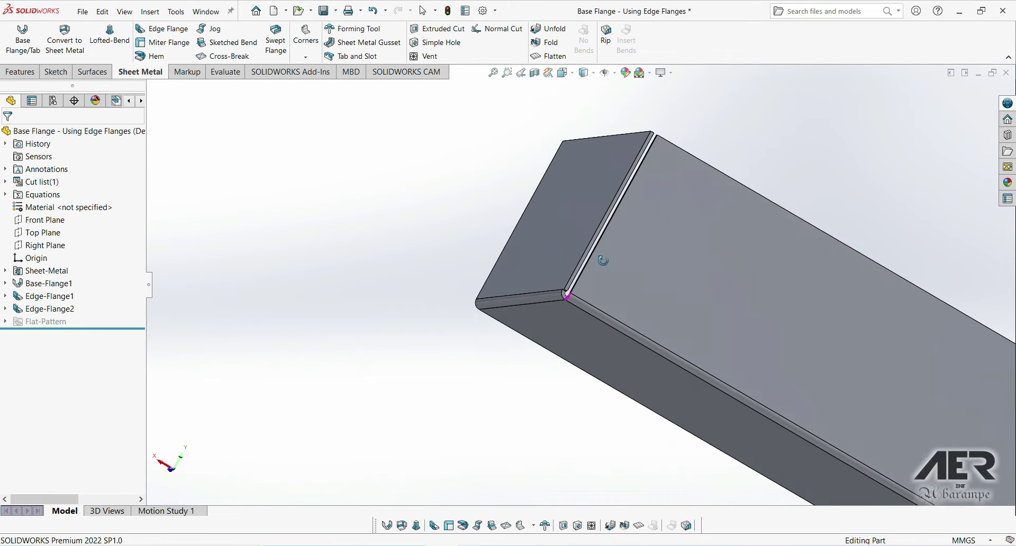
scroll(571, 297, down, 5)
middle_drag(533, 326, 541, 329)
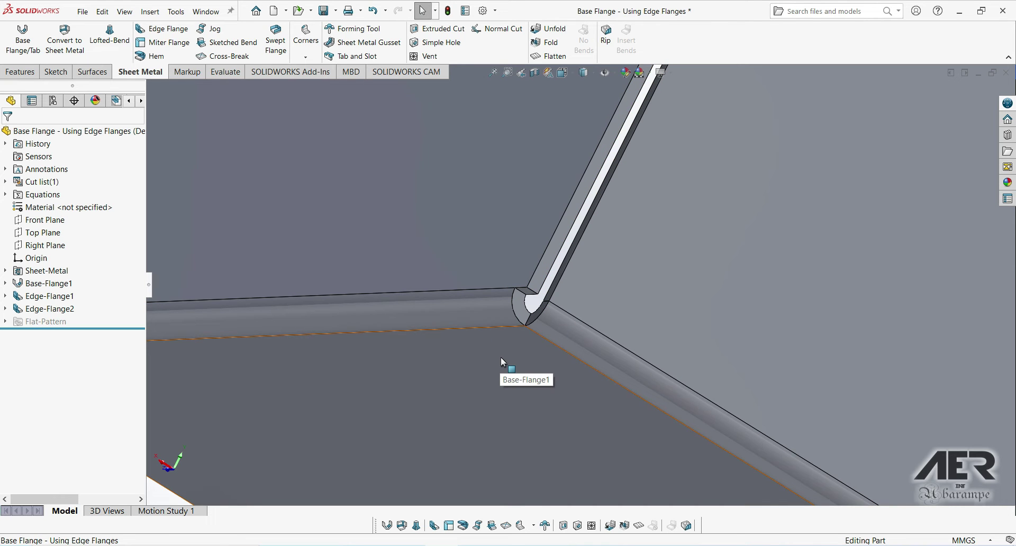
key(ctrl+z)
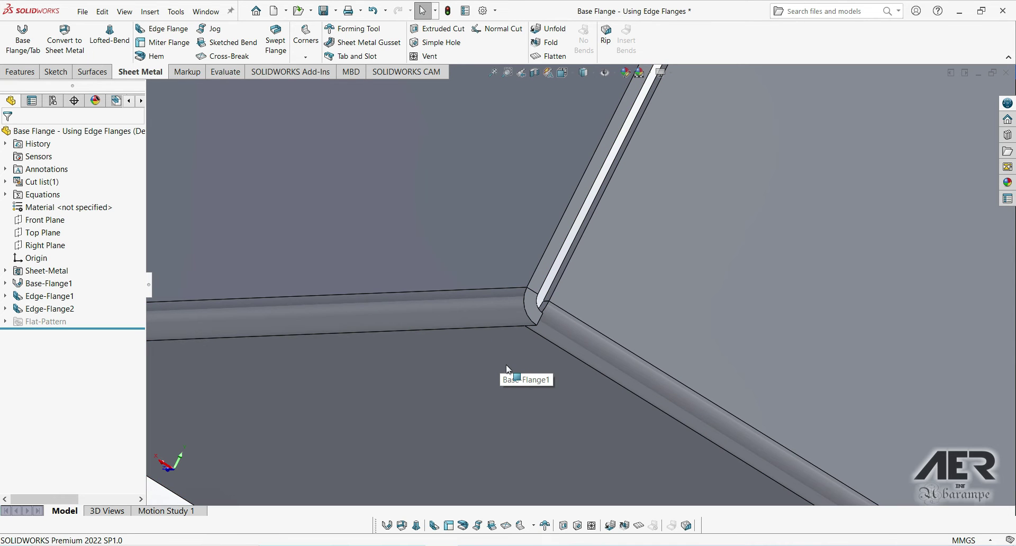
middle_drag(577, 299, 526, 320)
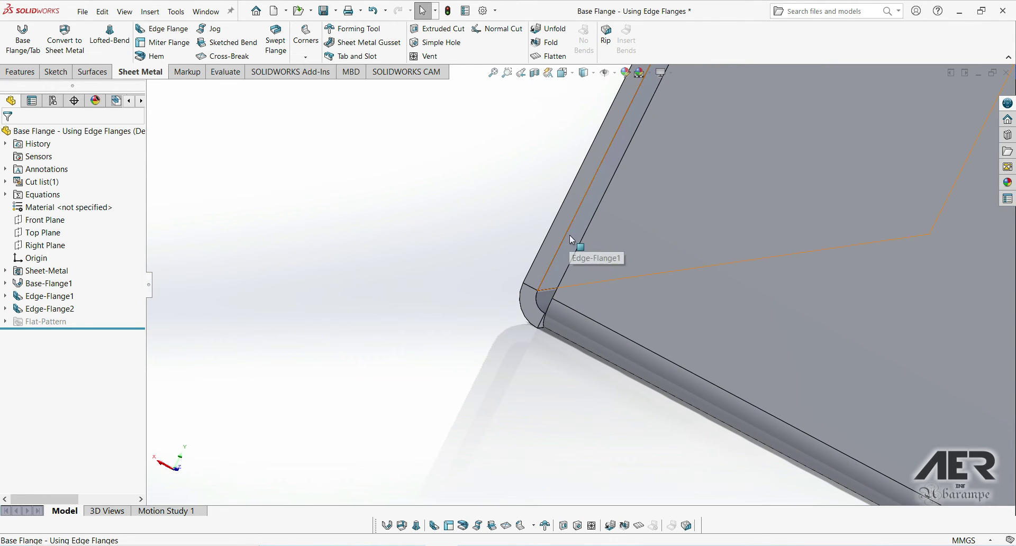
middle_drag(570, 235, 634, 228)
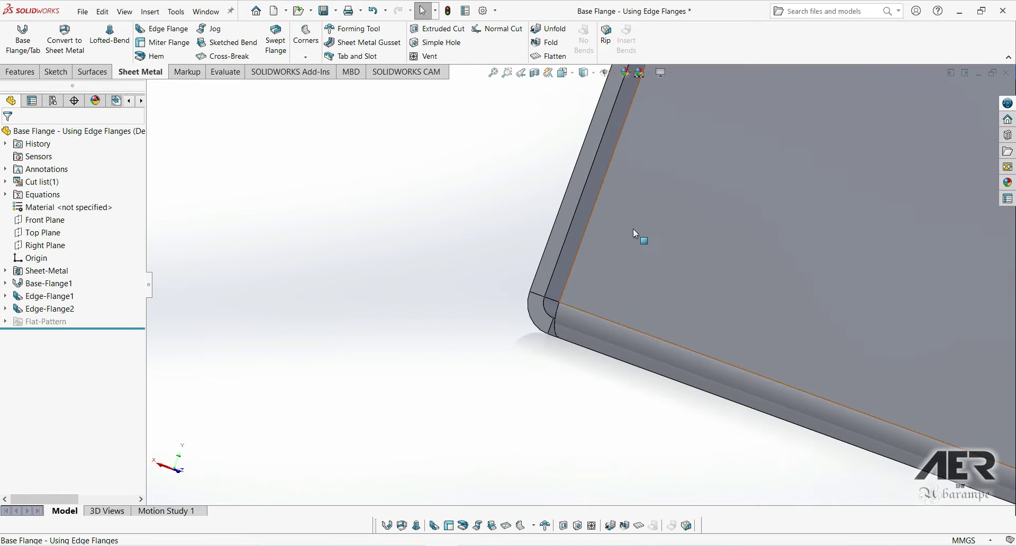
scroll(633, 228, up, 6)
middle_drag(715, 257, 701, 348)
scroll(701, 347, up, 3)
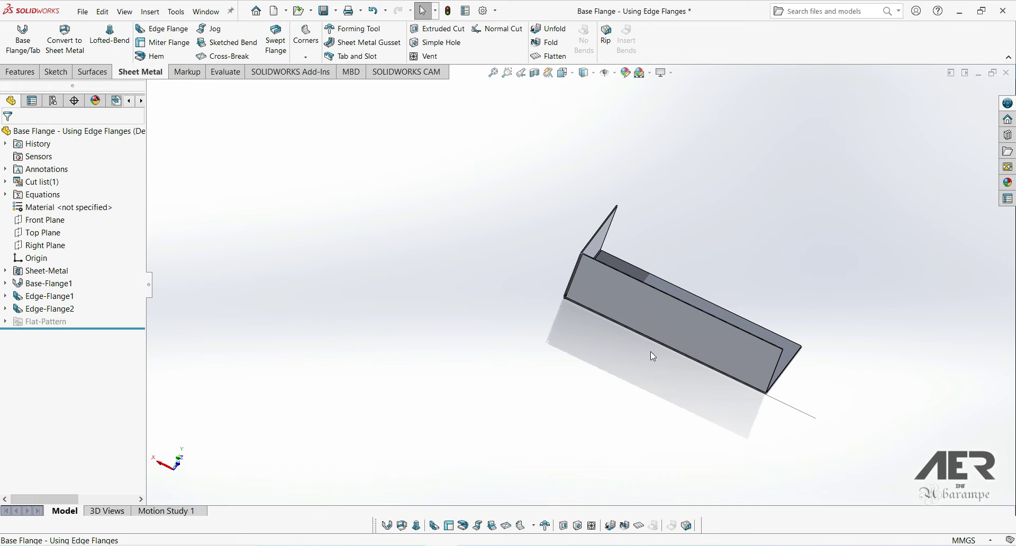
- Orbit the part, then reopen Edge-Flange2 (90°, 50 mm blind) for editing
middle_drag(709, 344, 677, 335)
middle_drag(665, 317, 649, 304)
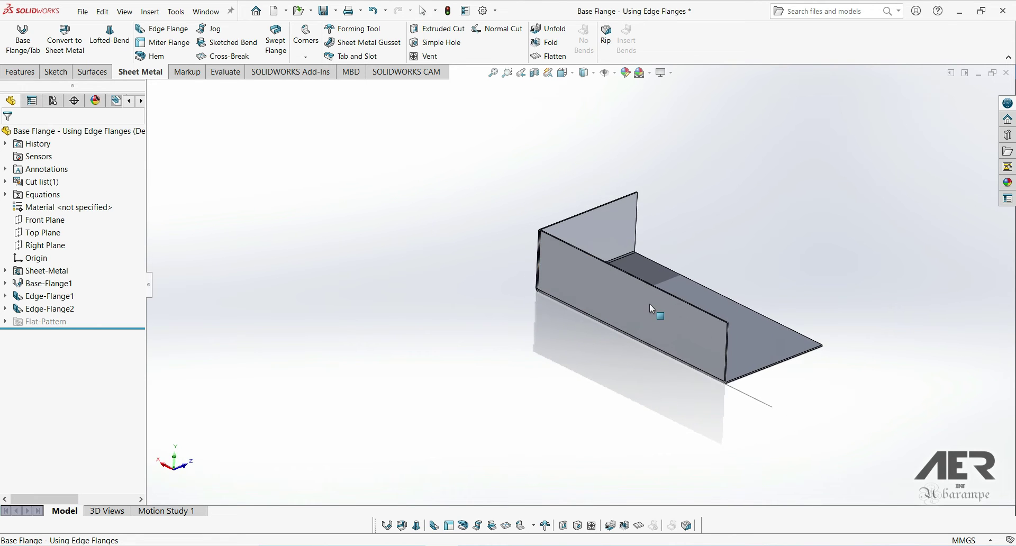
scroll(649, 303, down, 2)
scroll(720, 270, down, 2)
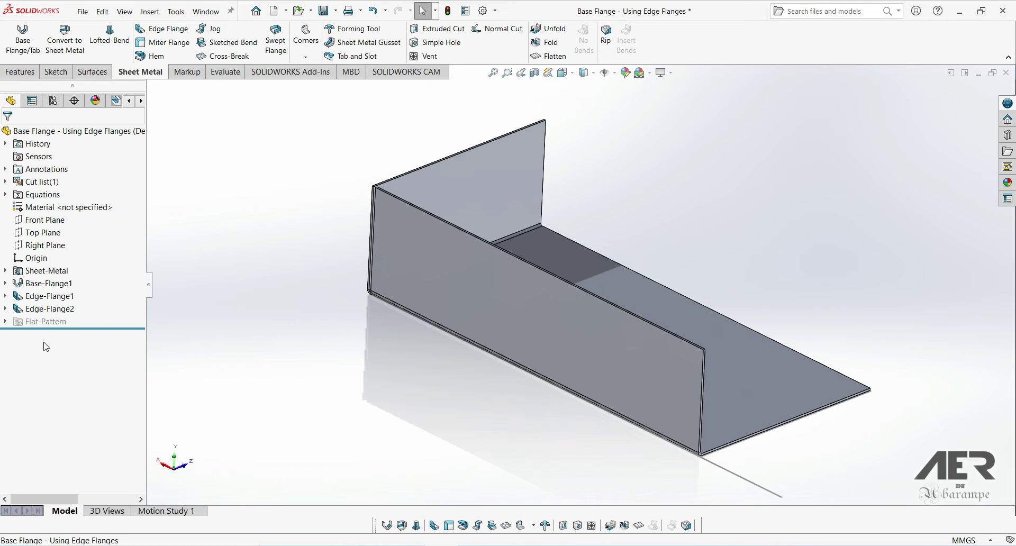
click(41, 312)
click(47, 284)
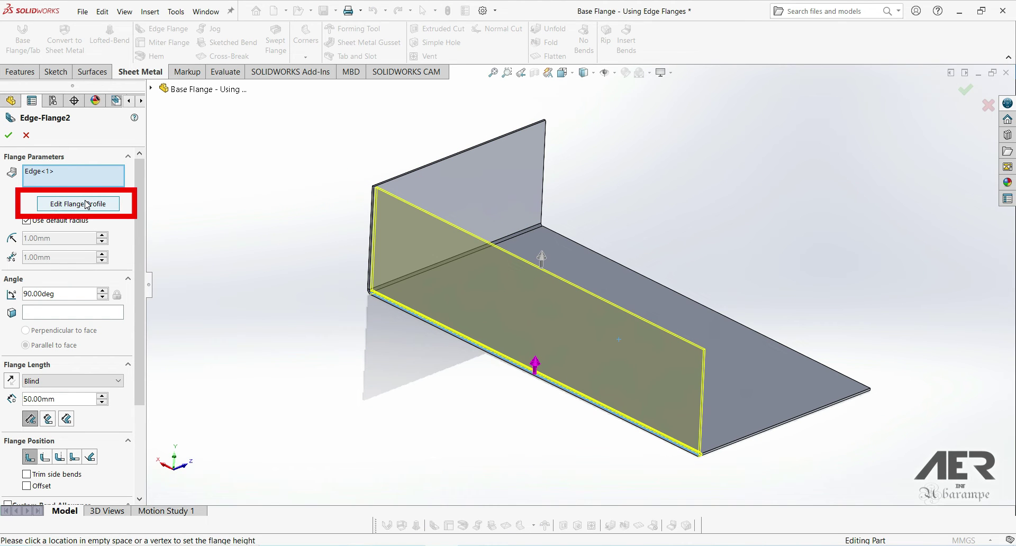
- Open Edge-Flange2's profile sketch for editing and move the sketch status box aside
click(78, 204)
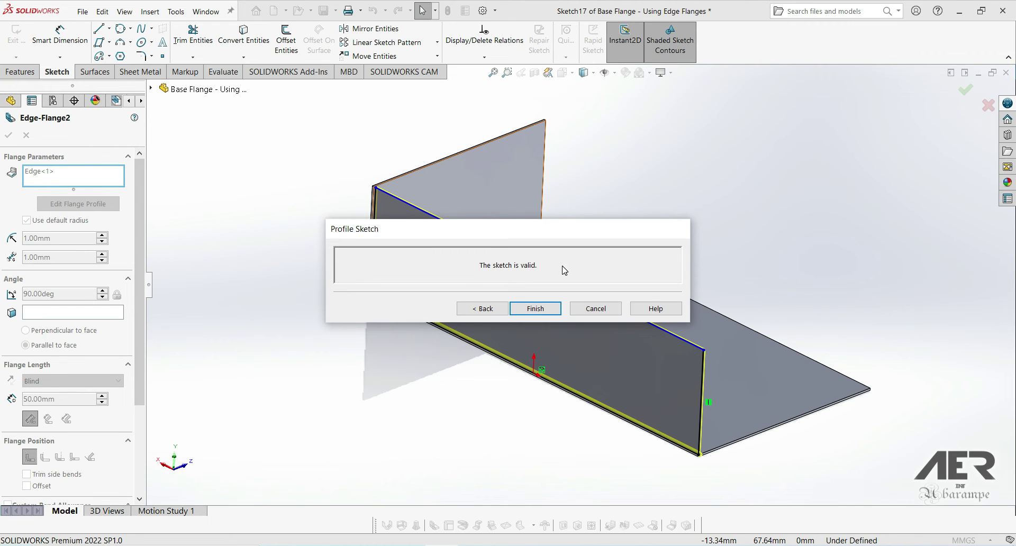
drag(523, 239, 554, 133)
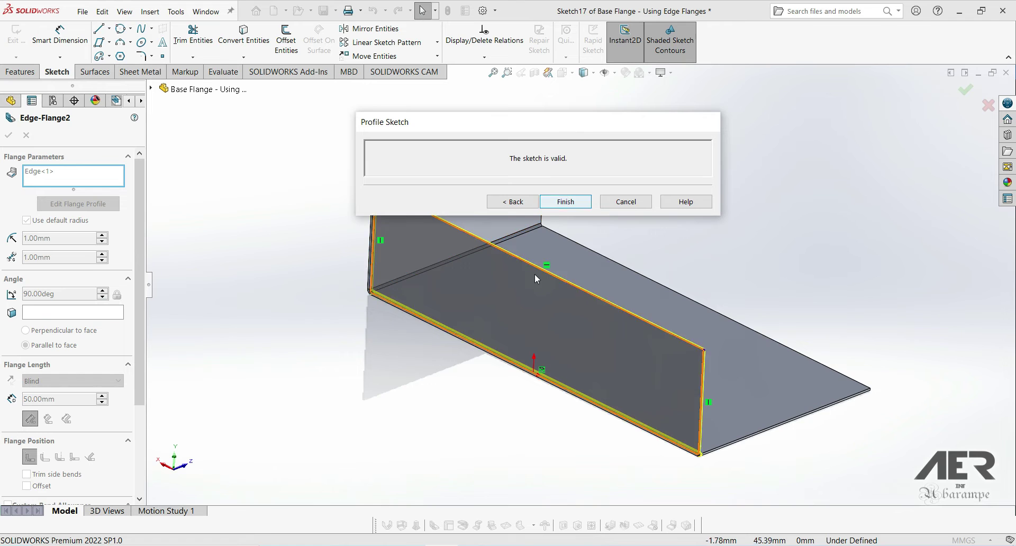
scroll(538, 274, up, 5)
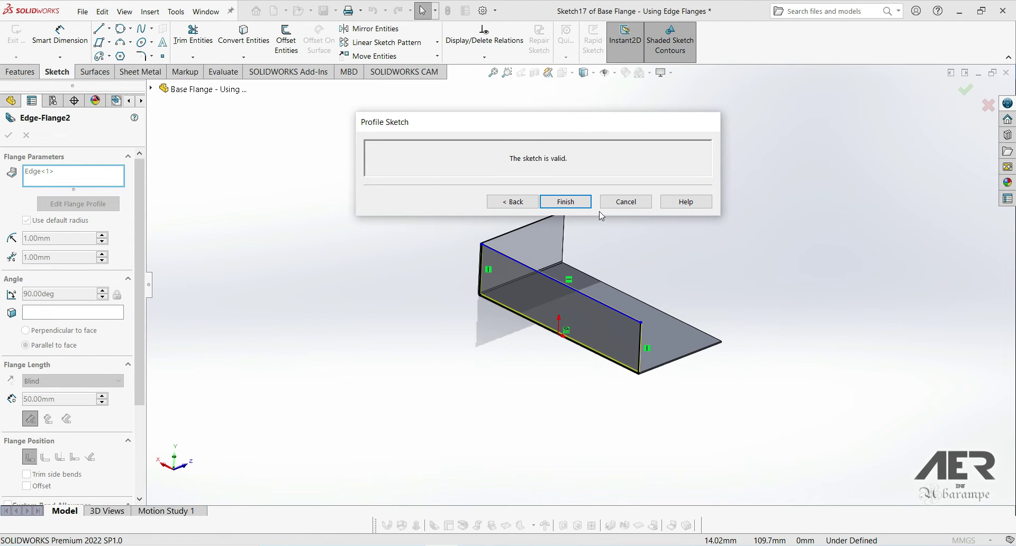
scroll(622, 231, down, 2)
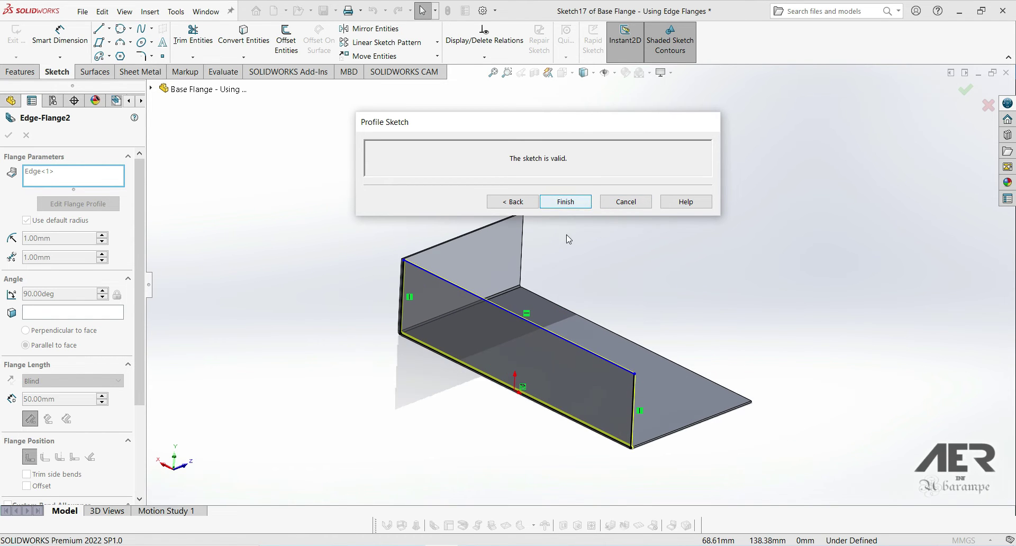
- Reorient the view to see the flange profile face-on from the Back
mouse_move(568, 239)
ctrl+middle_down()
mouse_move(548, 302)
mouse_move(598, 413)
mouse_move(517, 415)
ctrl+middle_up()
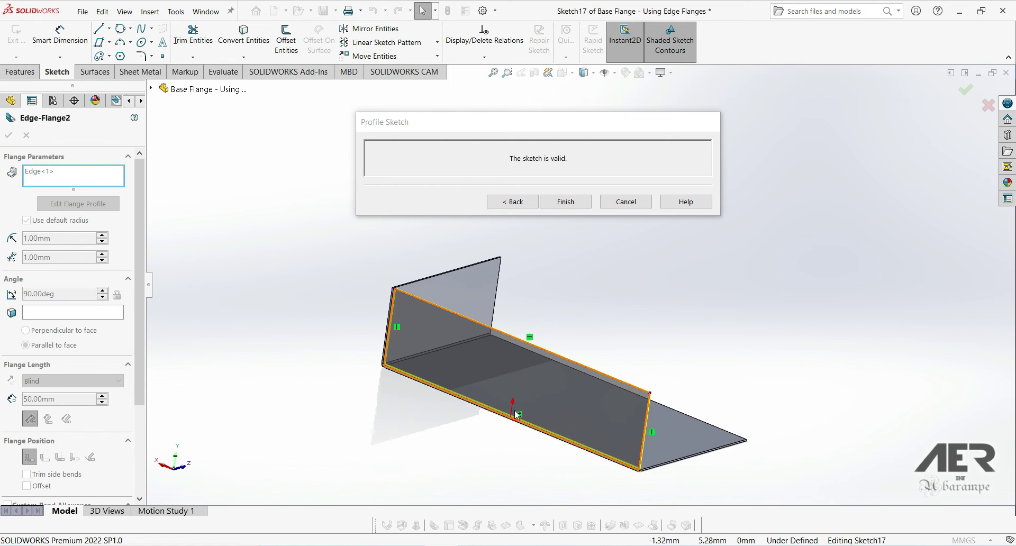
middle_drag(689, 370, 581, 308)
key(ctrl+6)
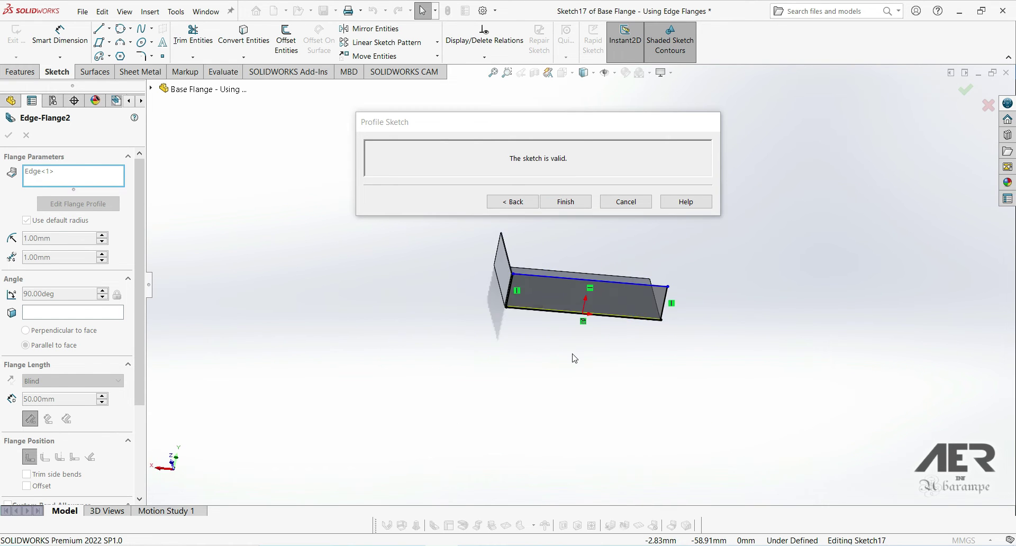
key(ctrl+7)
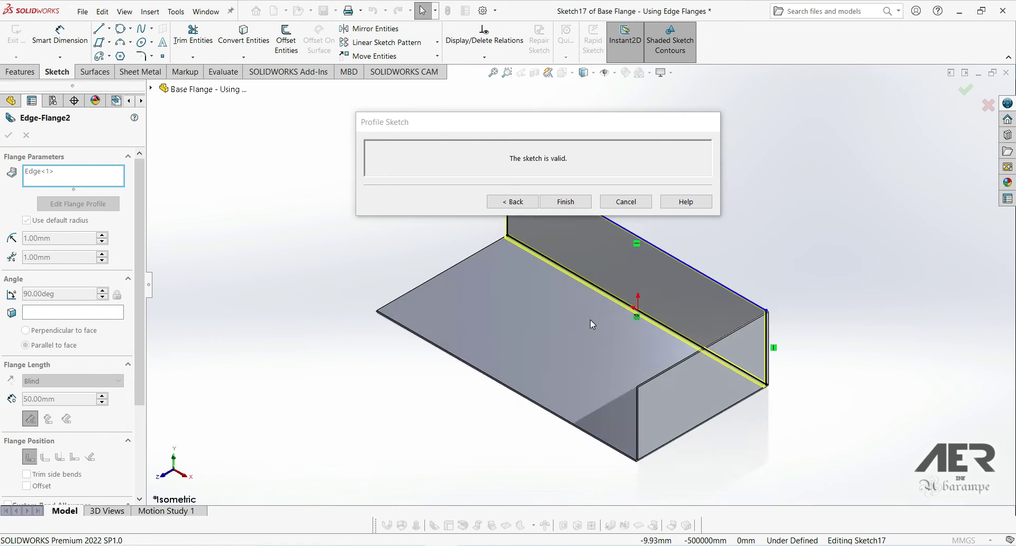
key(ctrl+6)
key(ctrl+2)
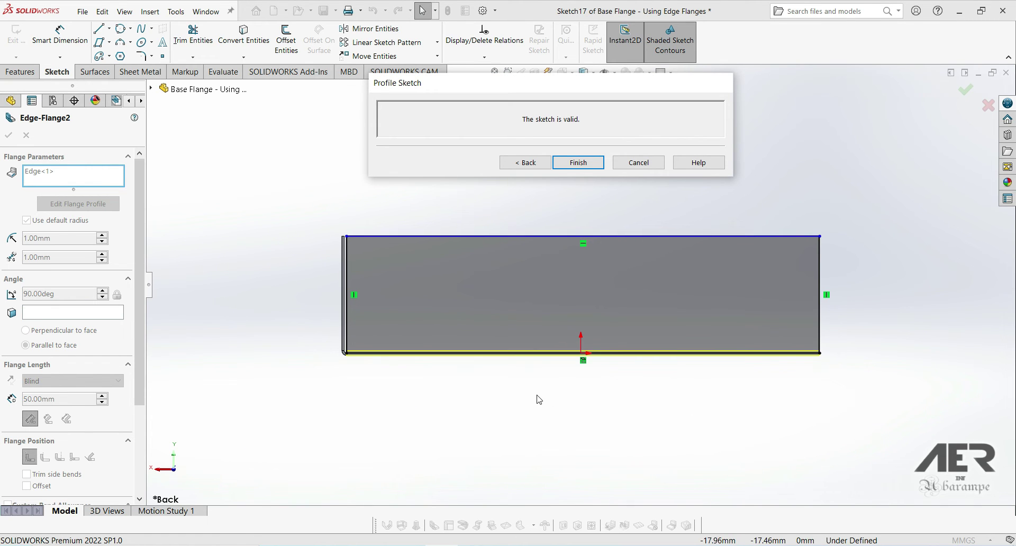
- Shorten the flange profile by dragging both its ends inward
drag(820, 353, 745, 353)
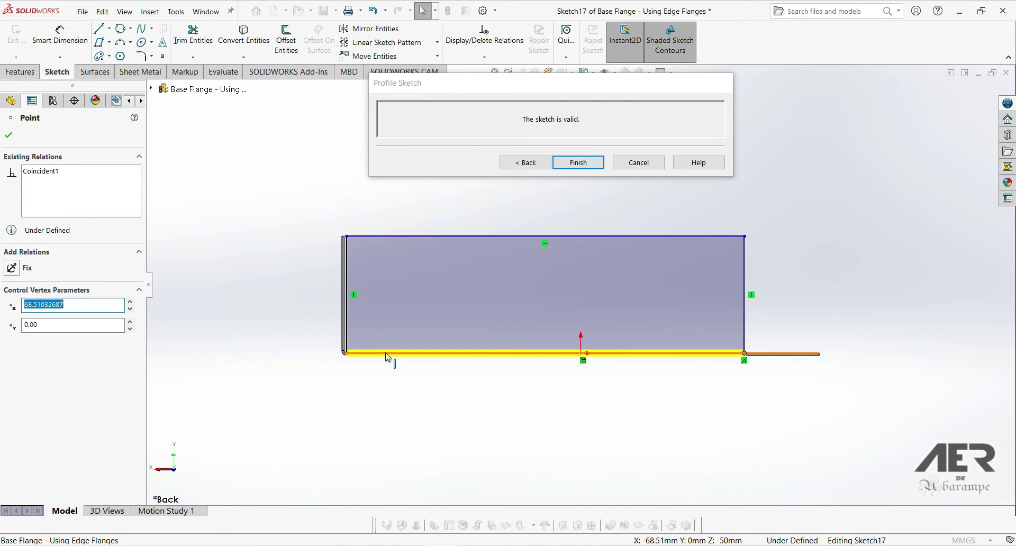
click(289, 388)
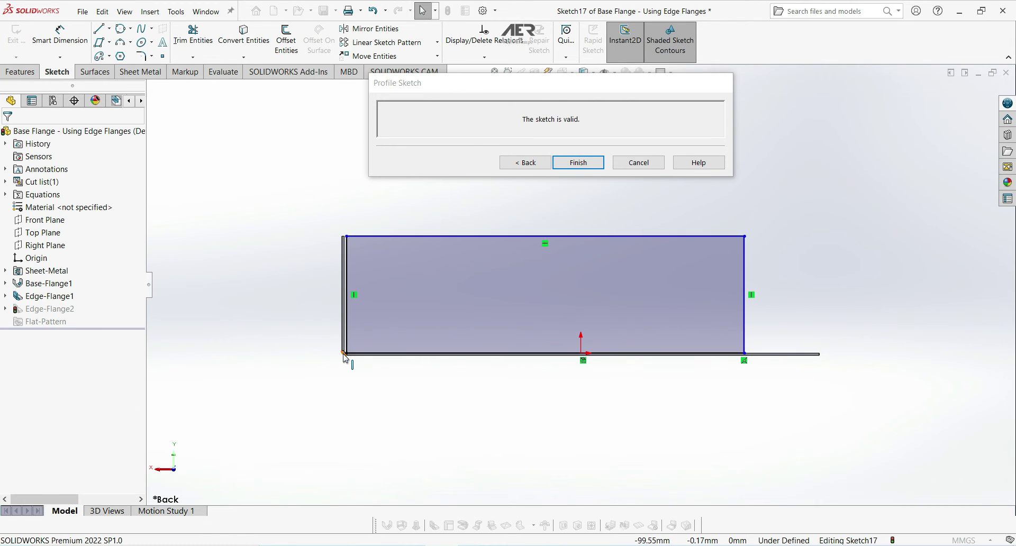
drag(344, 354, 435, 354)
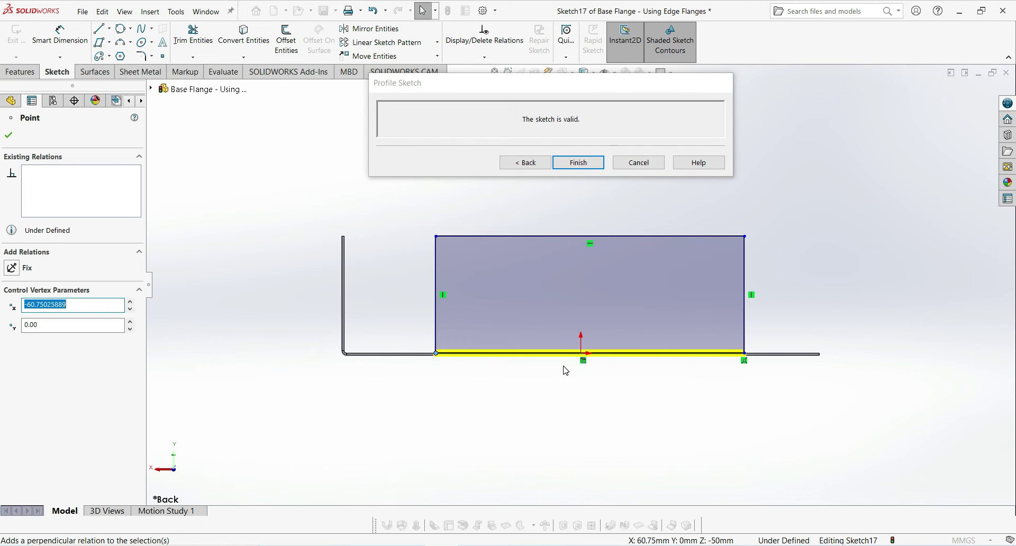
- Dimension the right end 60 mm from the origin and the profile height 50 mm
key(d)
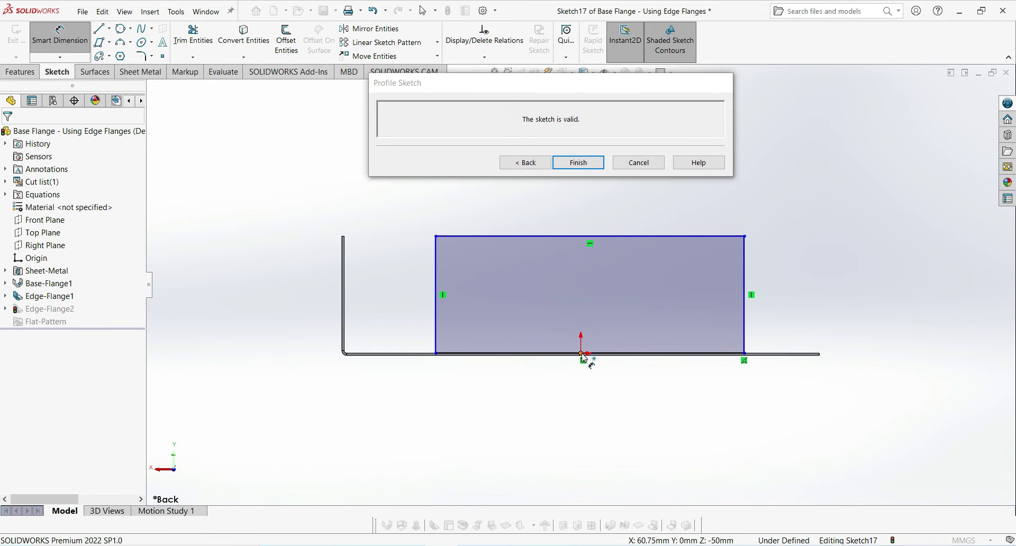
key(Escape)
click(745, 353)
click(704, 353)
click(658, 295)
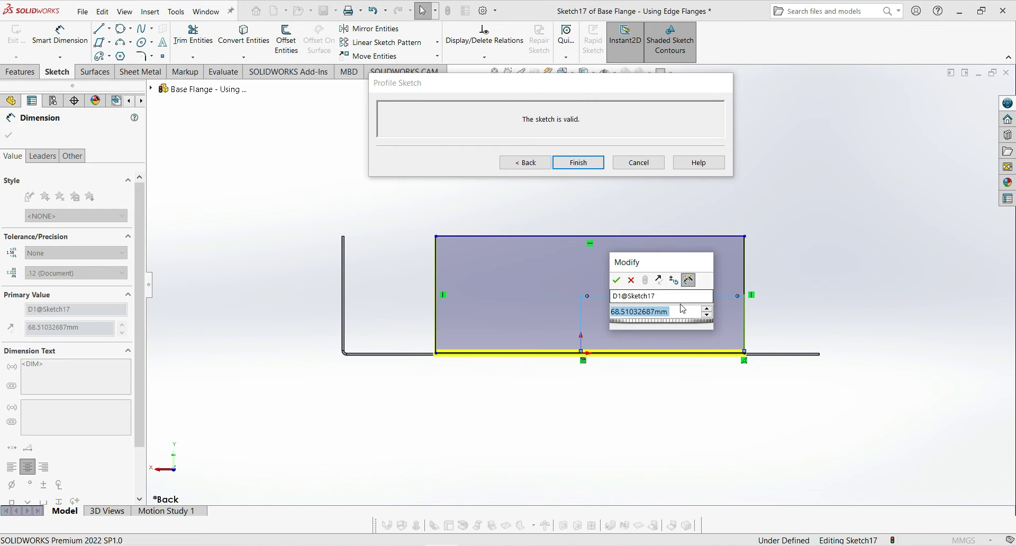
text(60)
key(Return)
click(725, 296)
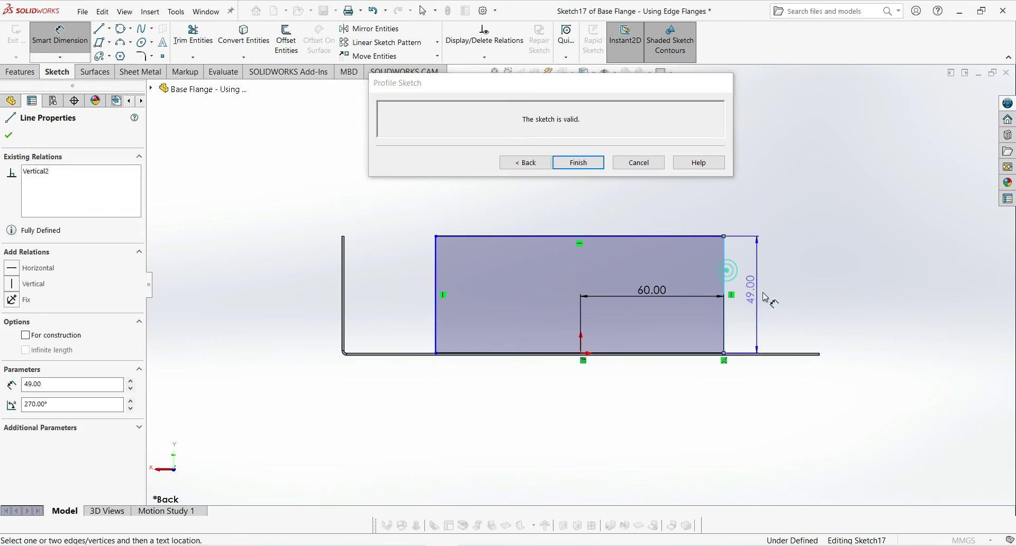
click(765, 297)
text(50)
key(Return)
- Dimension the left end 60 mm from the origin, fully defining the sketch
click(531, 353)
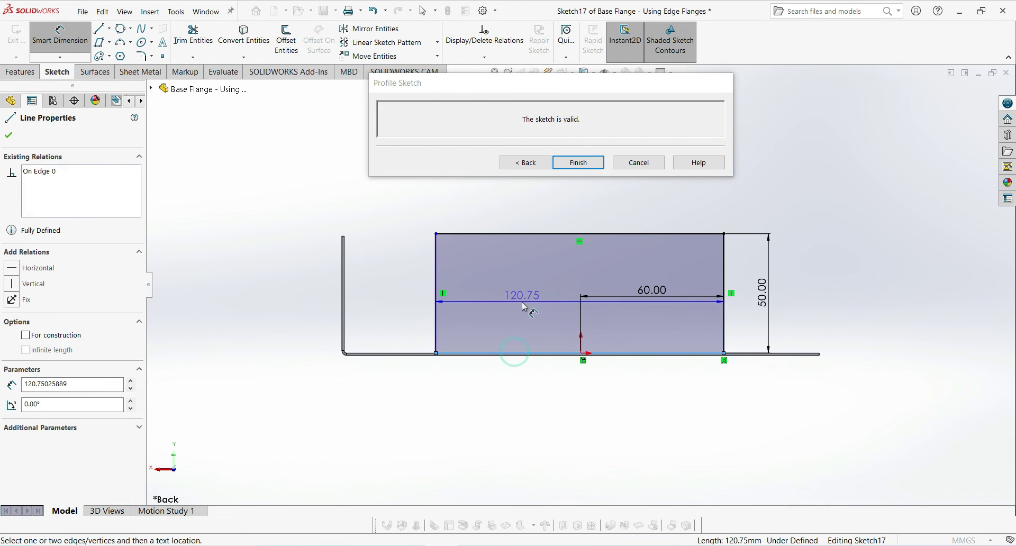
key(Escape)
click(581, 353)
click(443, 356)
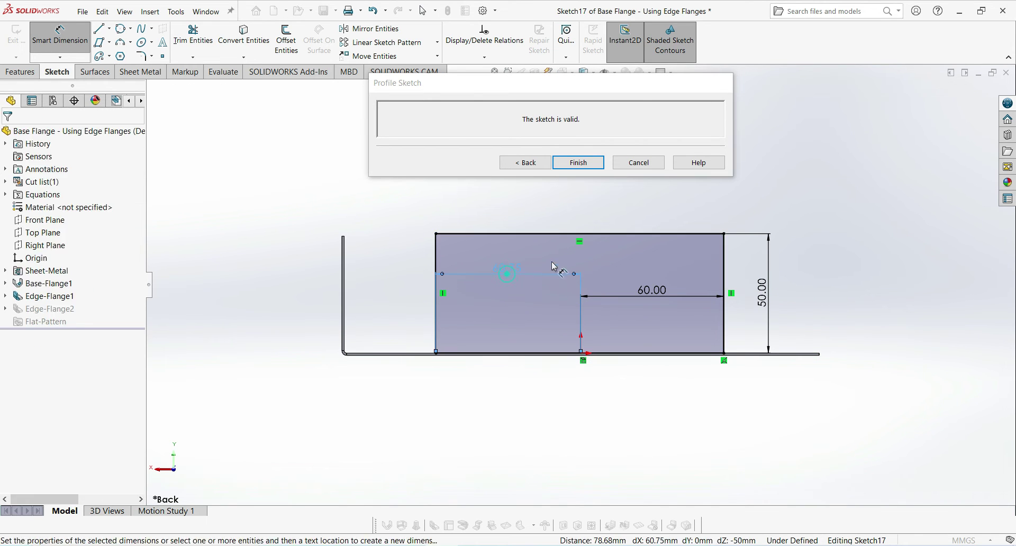
click(503, 273)
text(60.00mm)
key(Return)
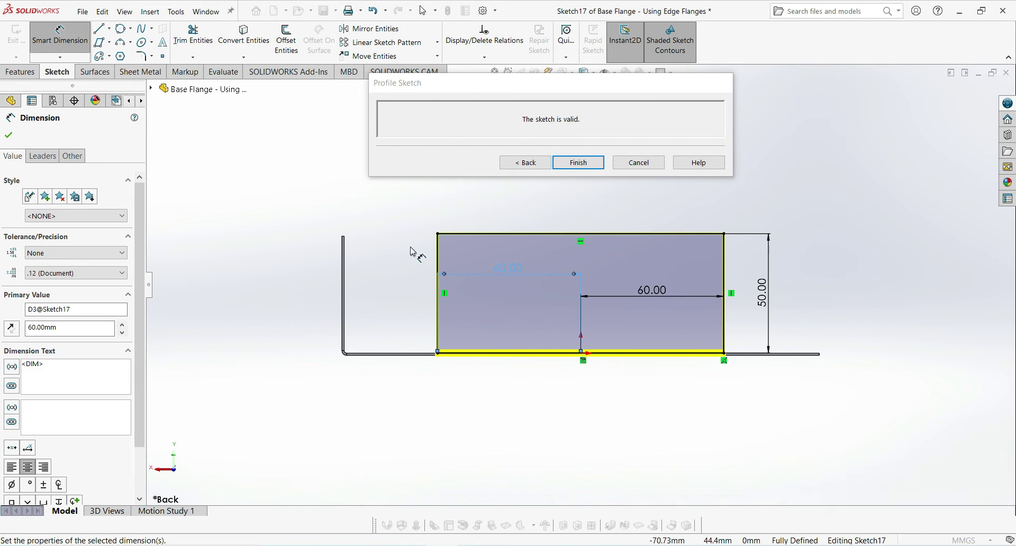
- Finish the profile sketch so Edge-Flange2 rebuilds as a shorter front flange
click(585, 160)
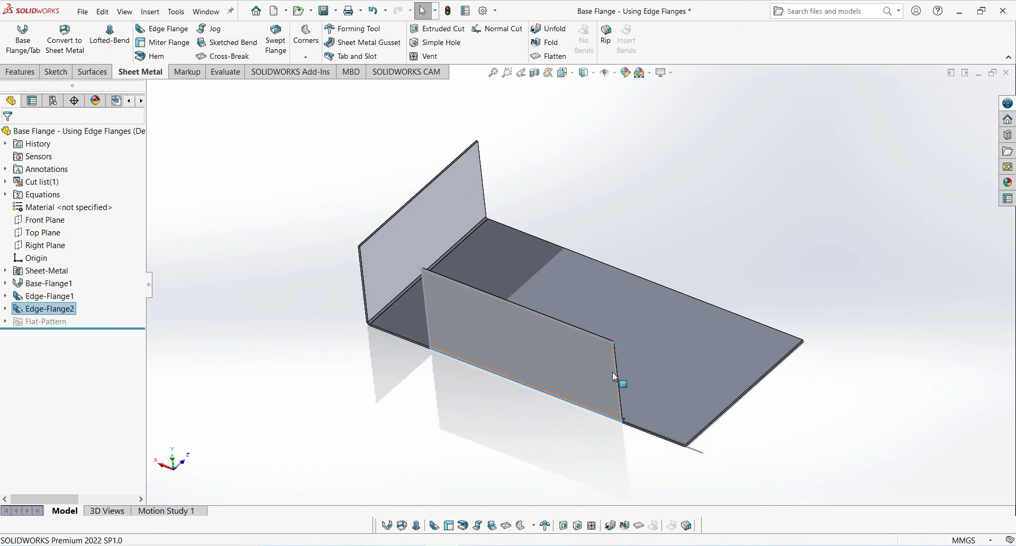
mouse_move(600, 351)
middle_down()
mouse_move(583, 285)
mouse_move(538, 297)
mouse_move(606, 275)
mouse_move(635, 316)
mouse_move(563, 302)
mouse_move(595, 342)
middle_up()
scroll(583, 285, up, 3)
scroll(606, 275, down, 5)
scroll(636, 318, down, 3)
scroll(550, 291, up, 6)
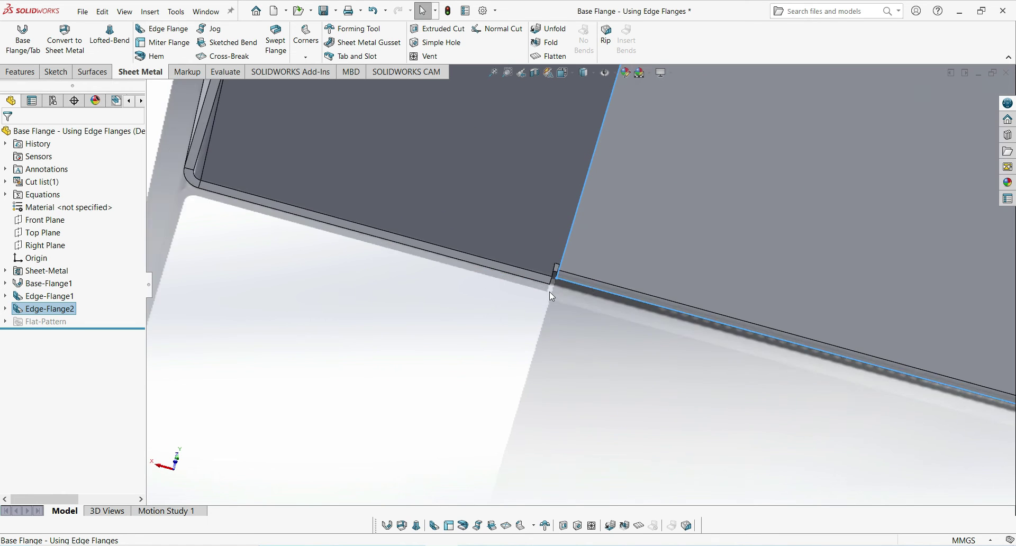
scroll(529, 296, down, 8)
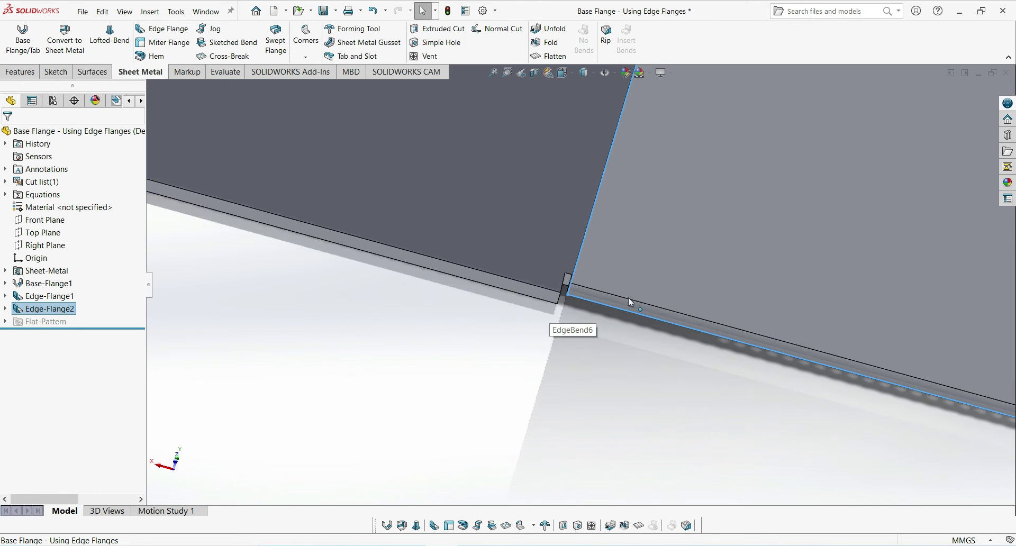
- Orbit the view to look along the shortened front flange
middle_drag(738, 258, 765, 303)
scroll(783, 329, up, 3)
middle_drag(692, 336, 552, 351)
key(Up)
key(Up)
key(Up)
key(Up)
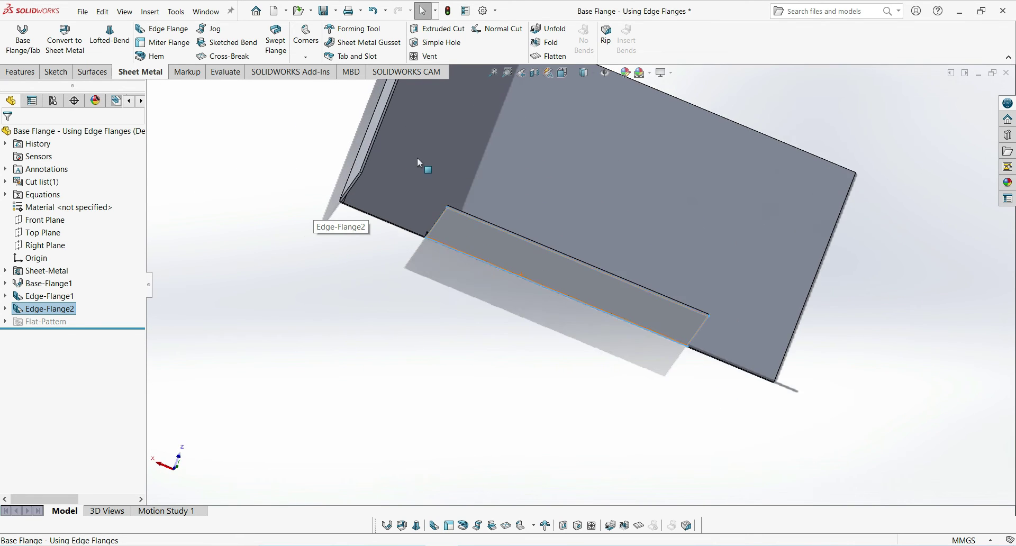
key(Up)
key(Up)
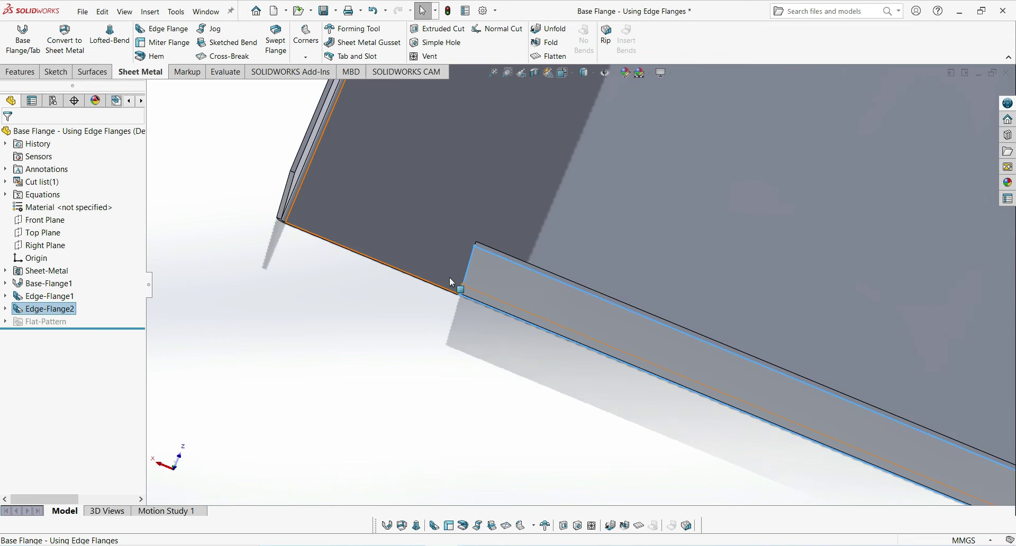
scroll(588, 281, down, 5)
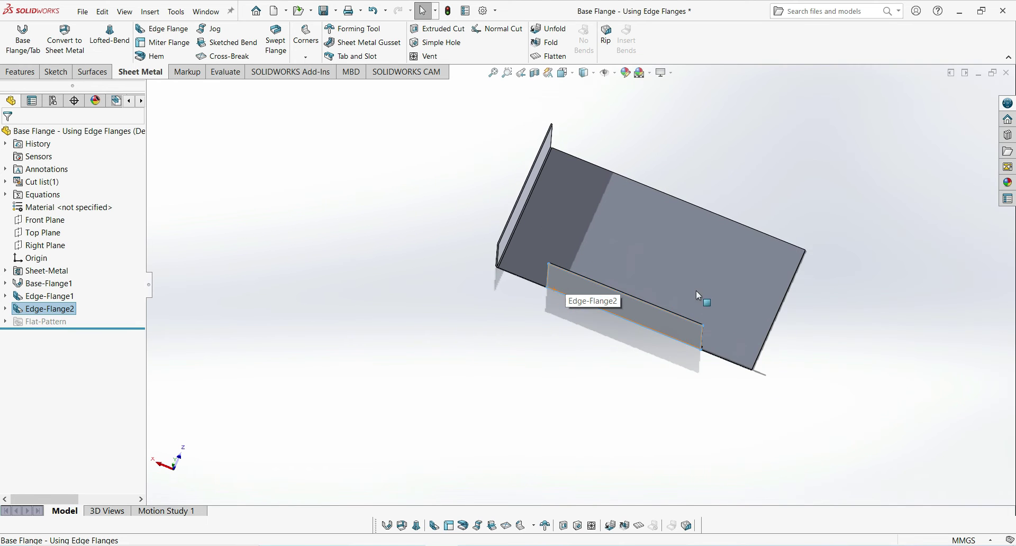
click(550, 56)
middle_drag(541, 340, 453, 396)
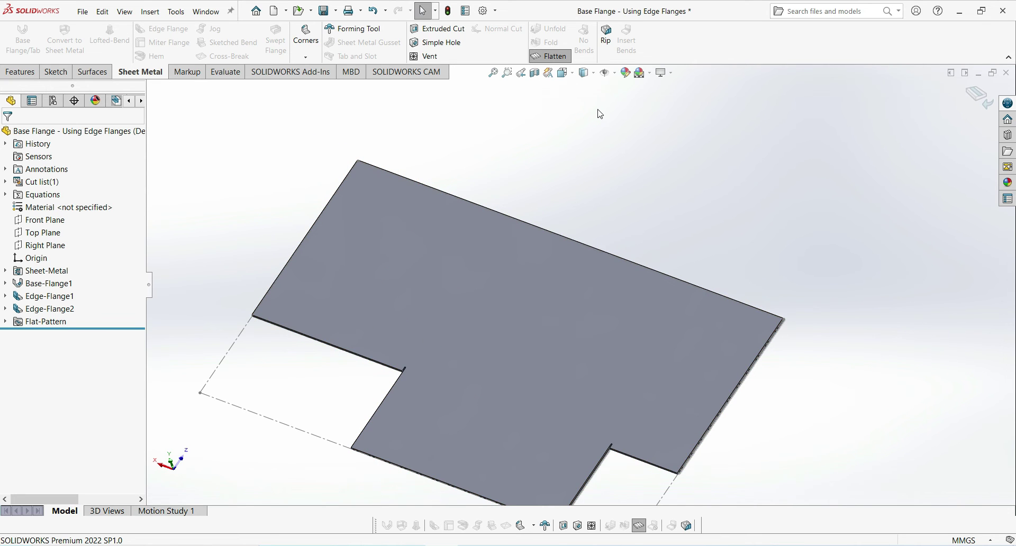
click(549, 56)
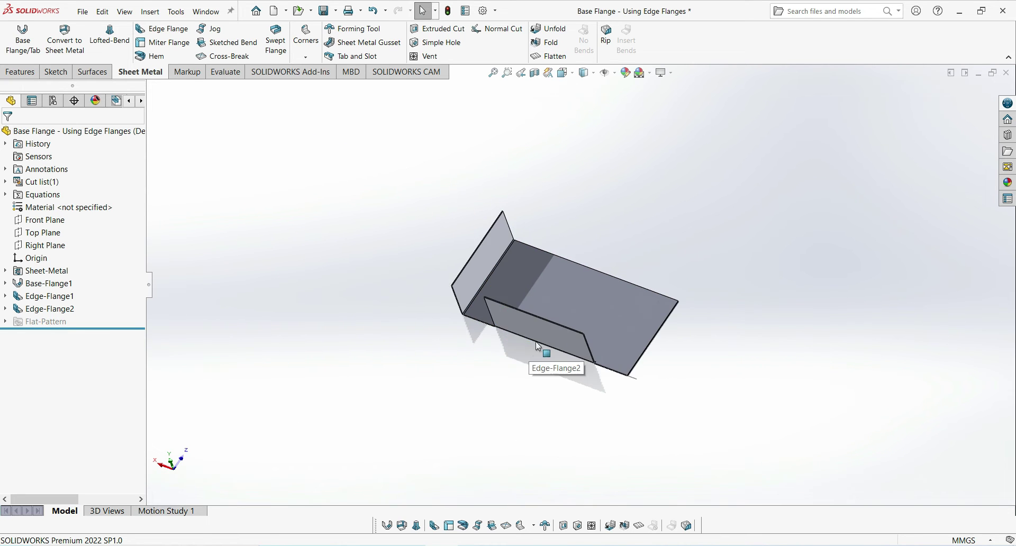
scroll(562, 316, down, 5)
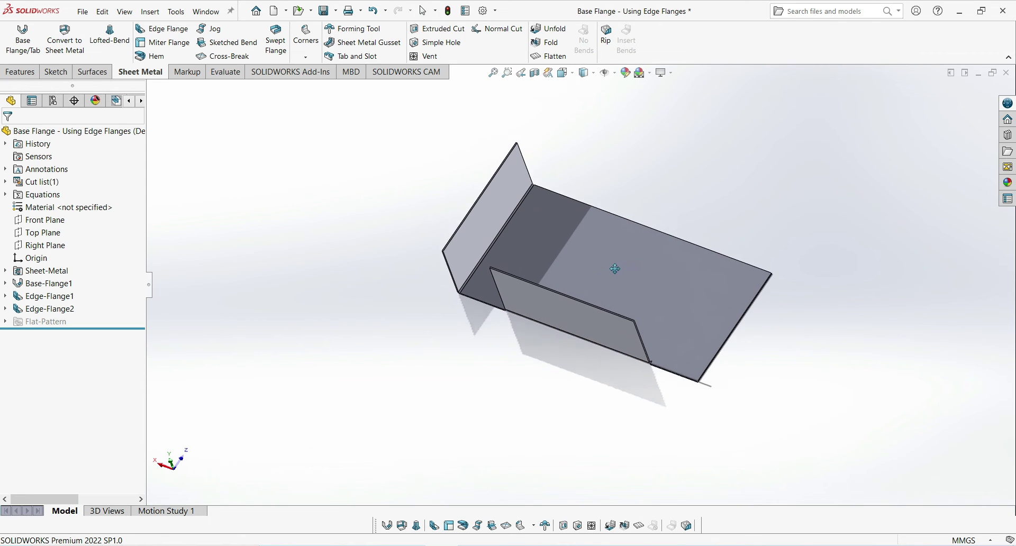
middle_drag(598, 301, 576, 270)
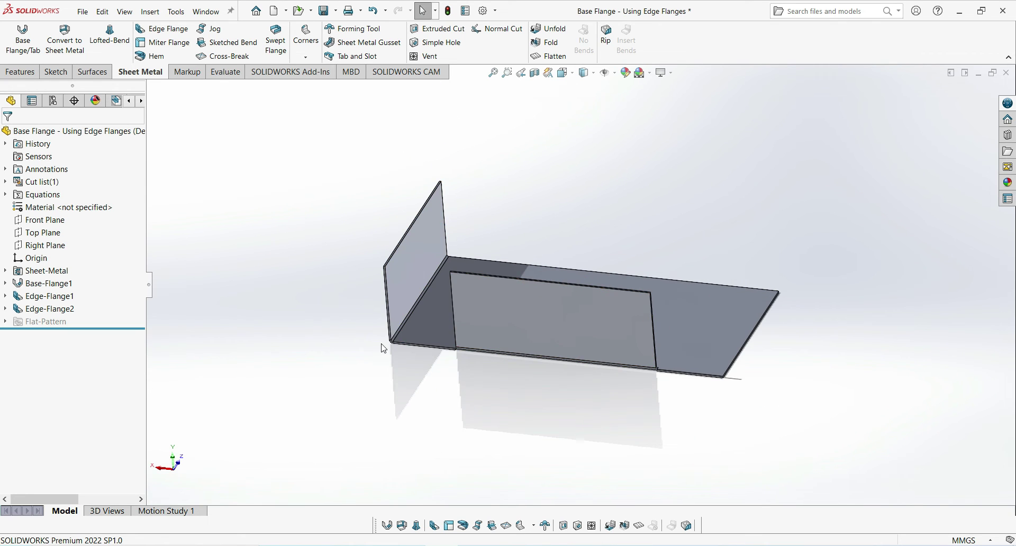
- Change Sketch17's 60 mm length dimension to 80 mm and rebuild the flange
click(5, 309)
click(48, 321)
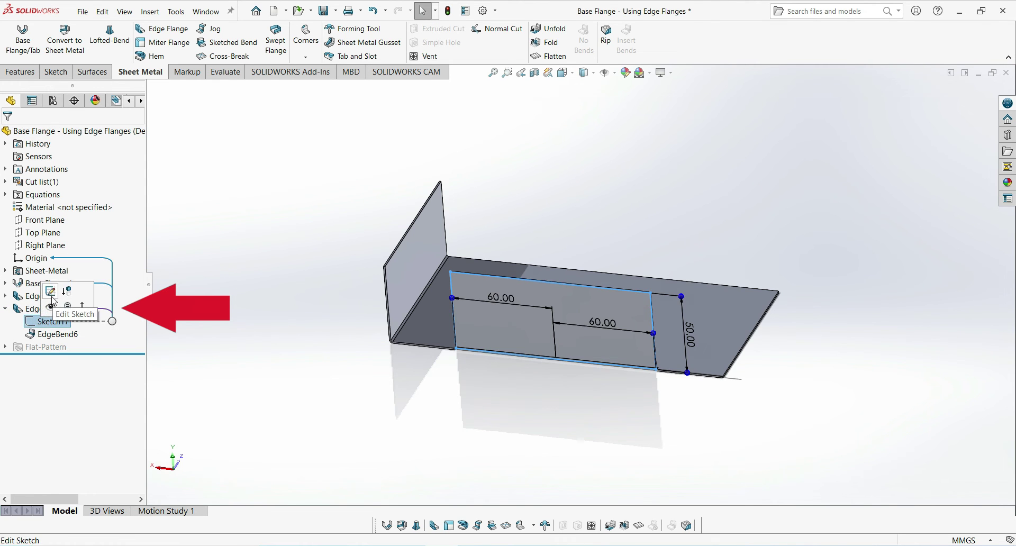
click(51, 291)
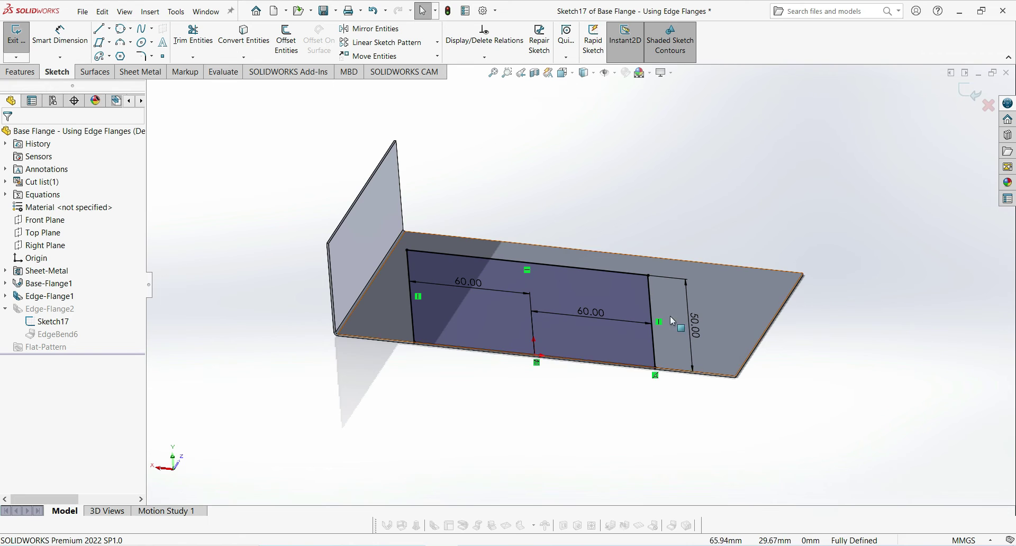
double_click(590, 316)
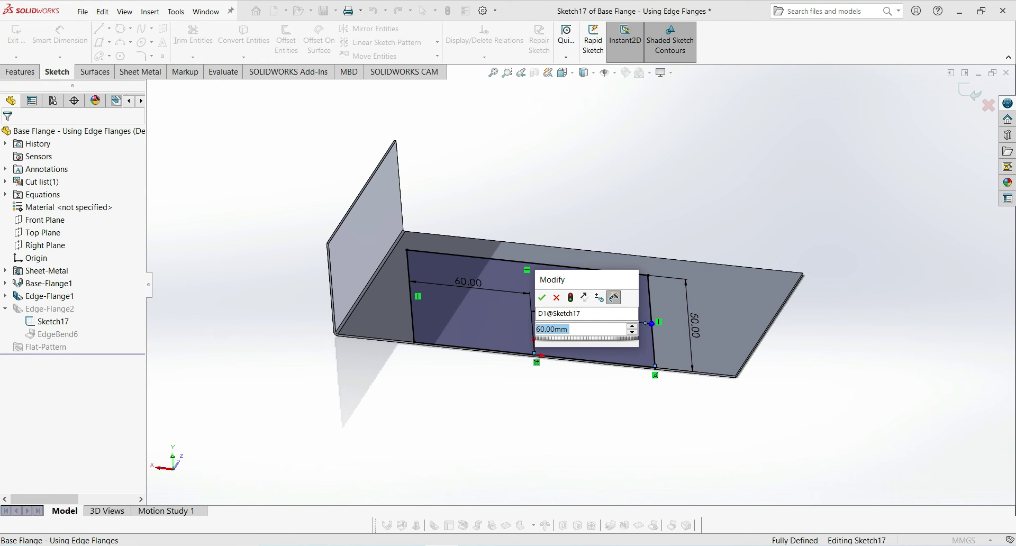
text(80)
key(Return)
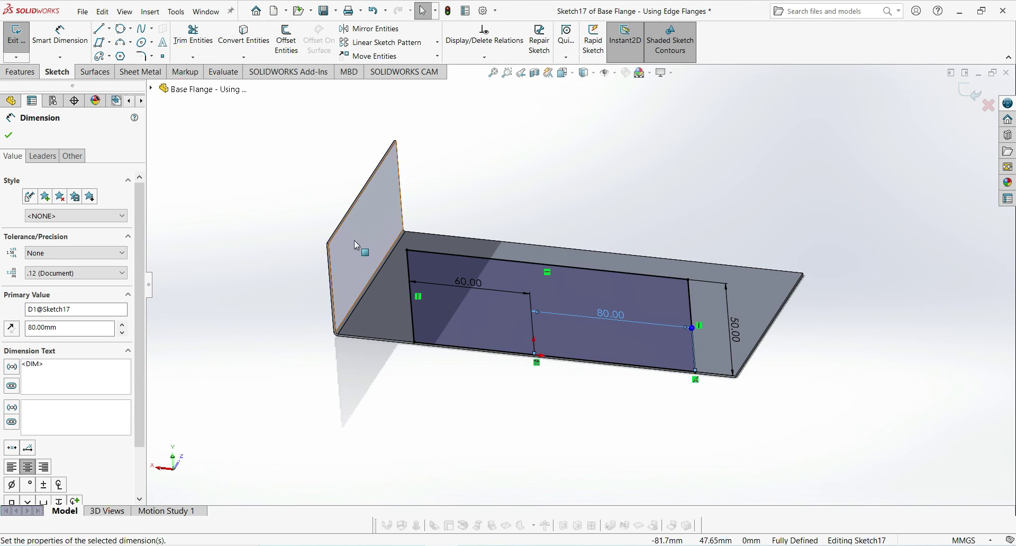
click(206, 192)
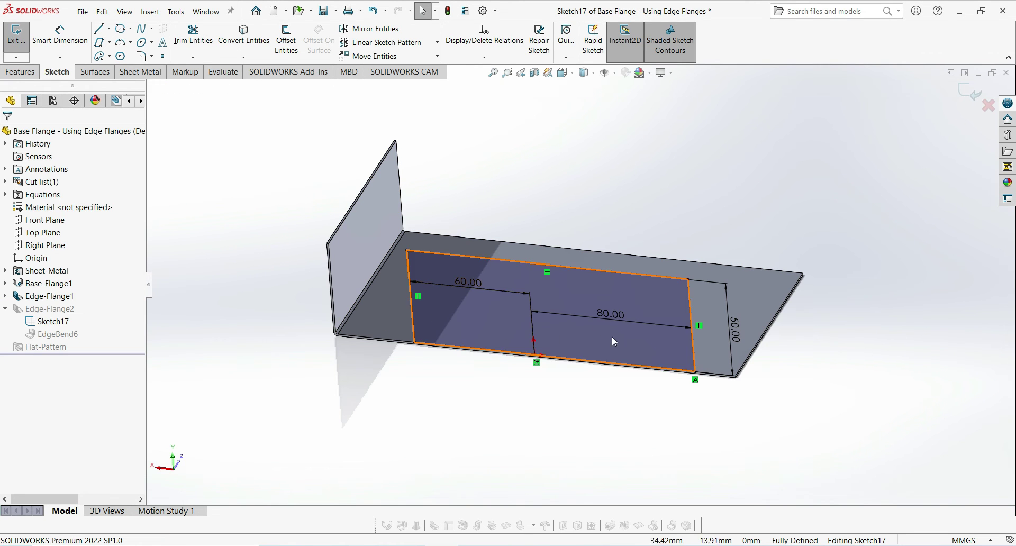
click(965, 92)
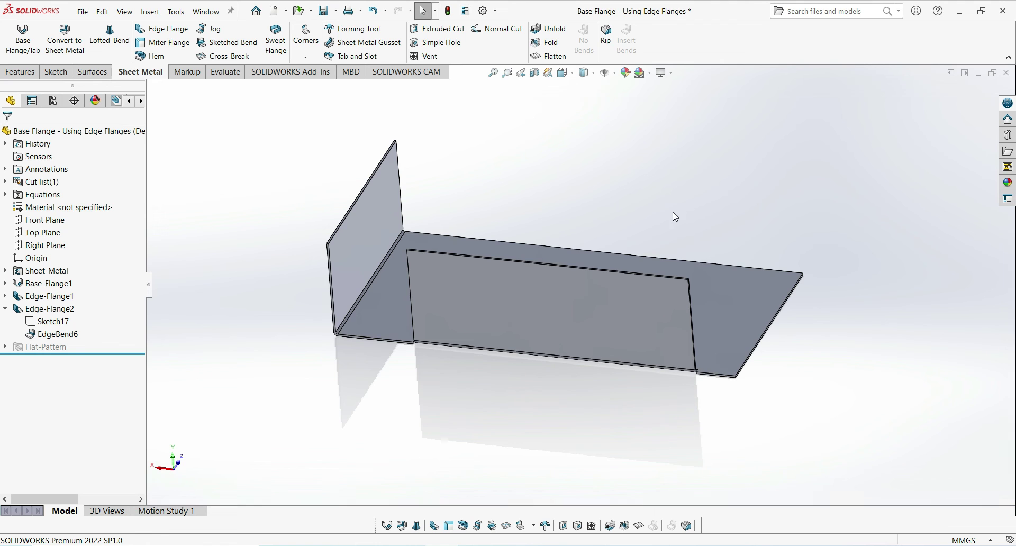
- Reopen Sketch17 and view it face-on from the Back
middle_drag(397, 352, 562, 166)
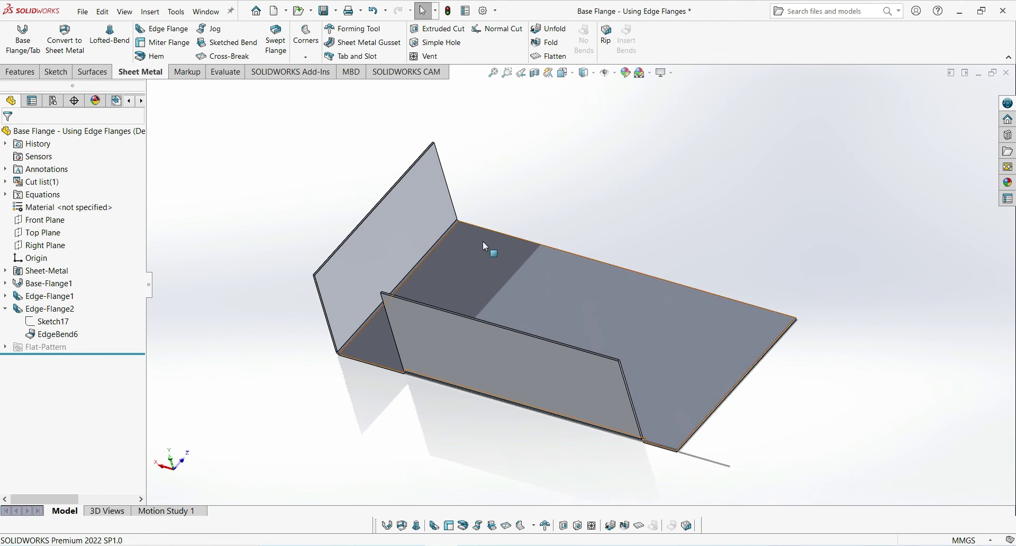
click(51, 322)
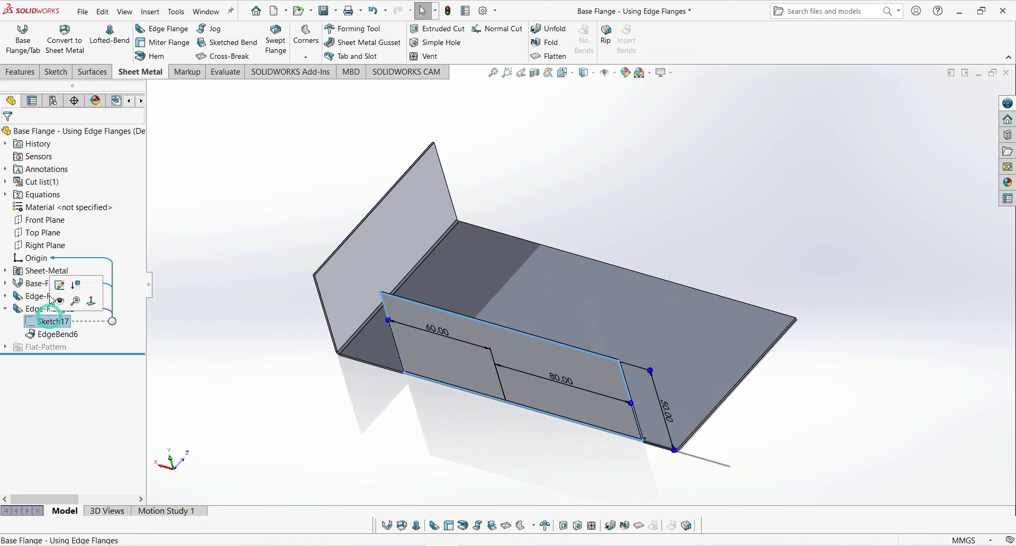
click(59, 286)
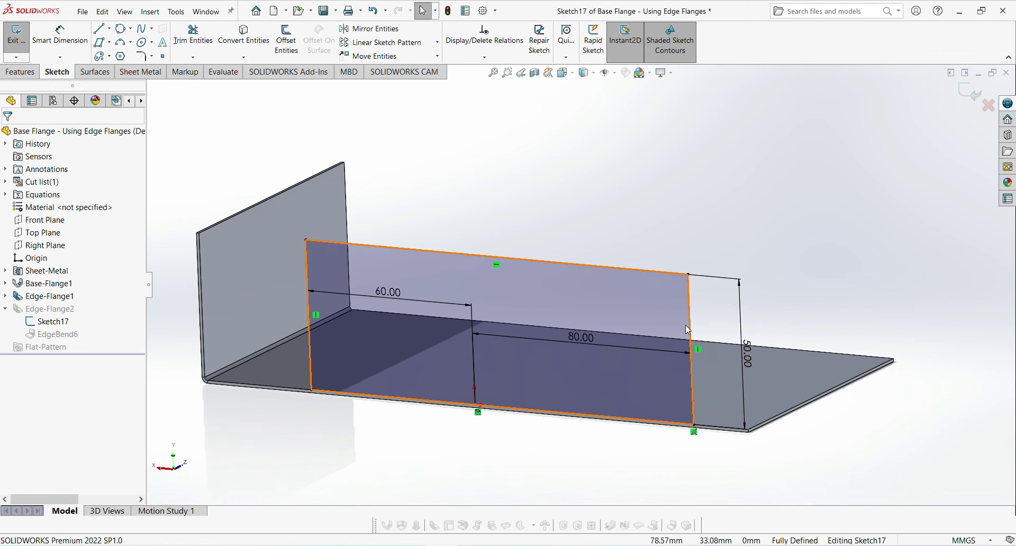
double_click(742, 352)
key(Return)
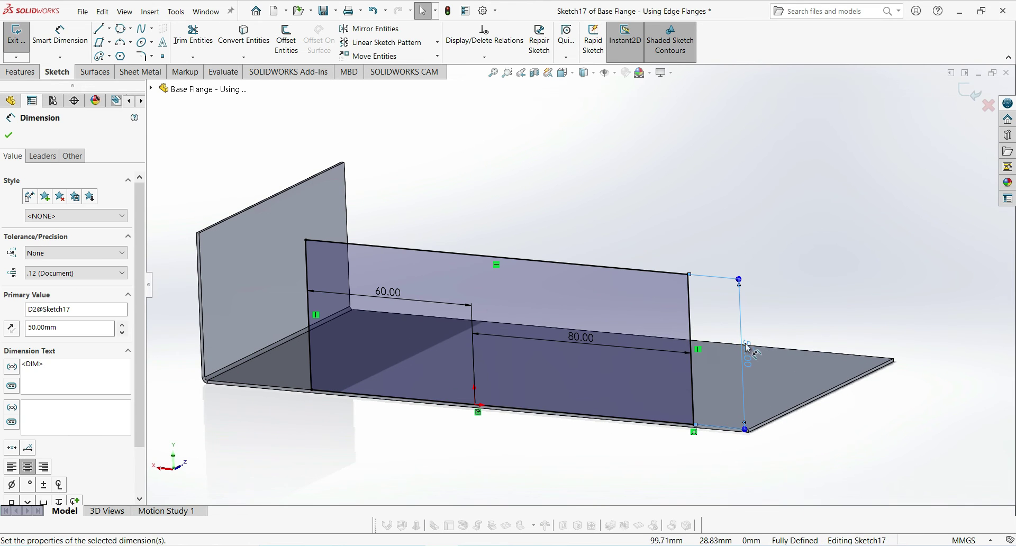
click(771, 300)
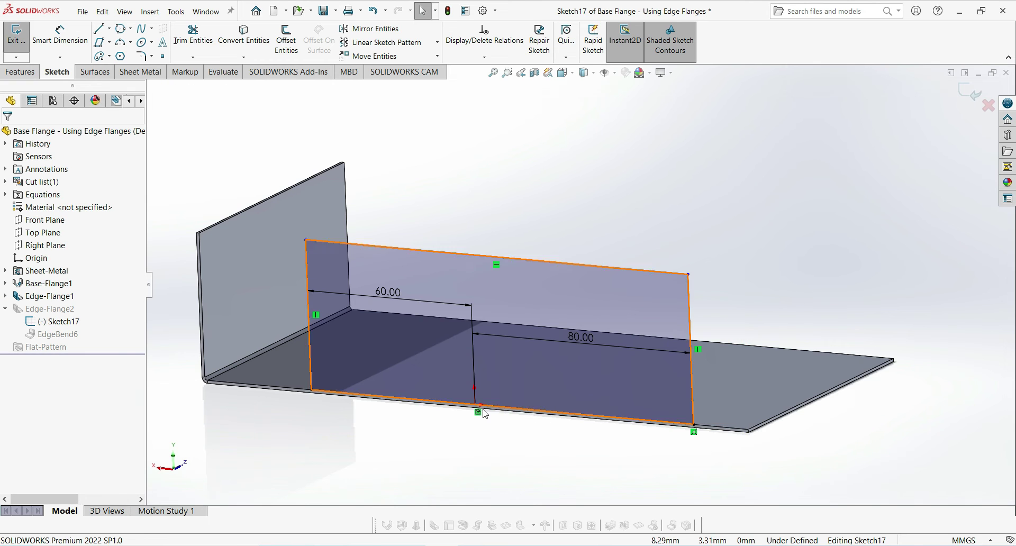
mouse_move(688, 307)
middle_down()
mouse_move(524, 327)
mouse_move(767, 349)
middle_up()
key(ctrl+2)
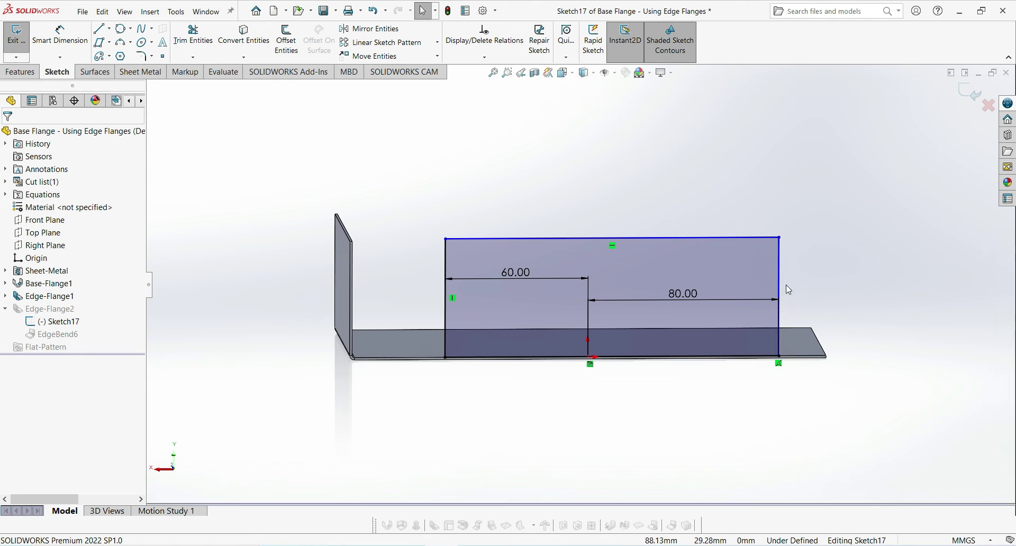
- Add a 76° angle between the flange's bottom edge and right side line
click(68, 30)
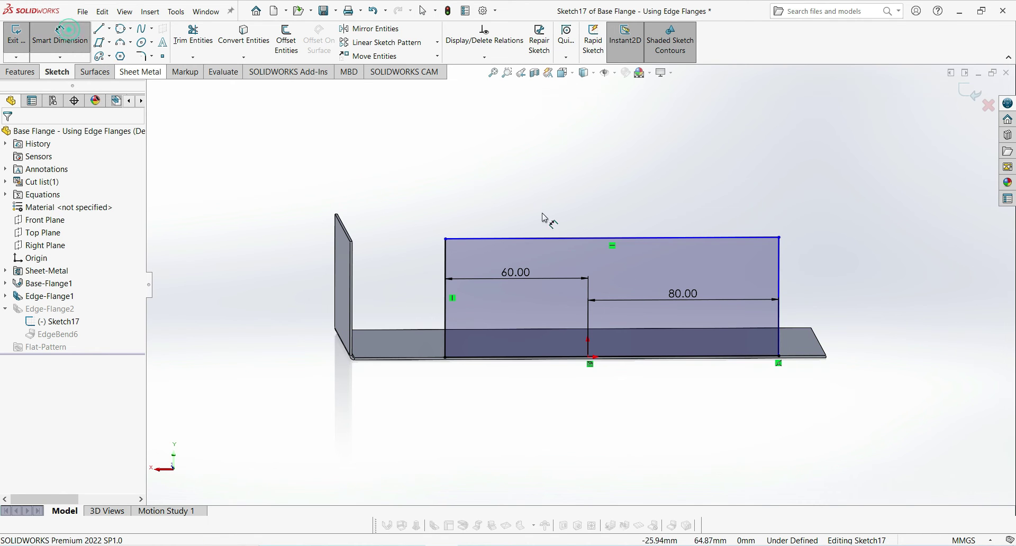
click(755, 345)
click(777, 334)
click(799, 324)
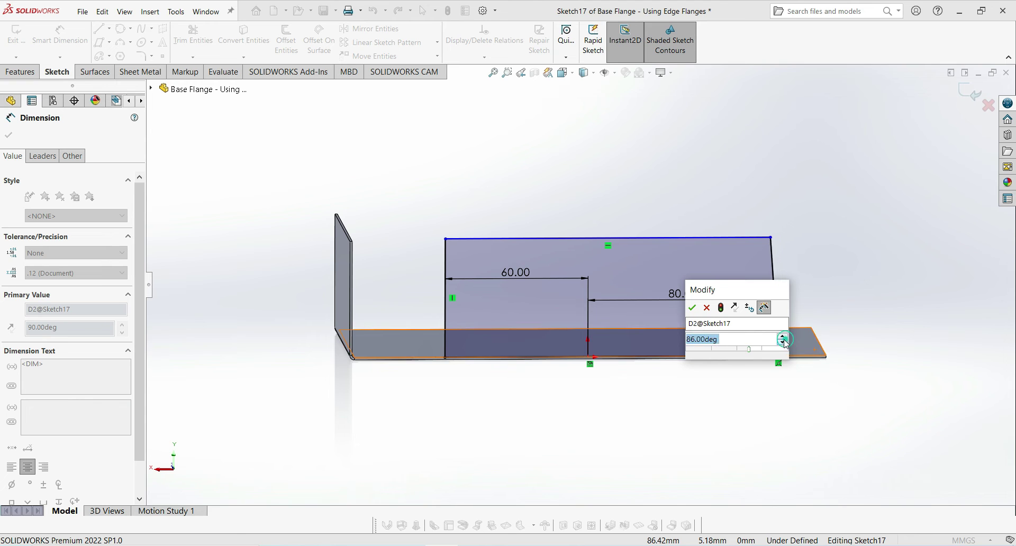
click(782, 337)
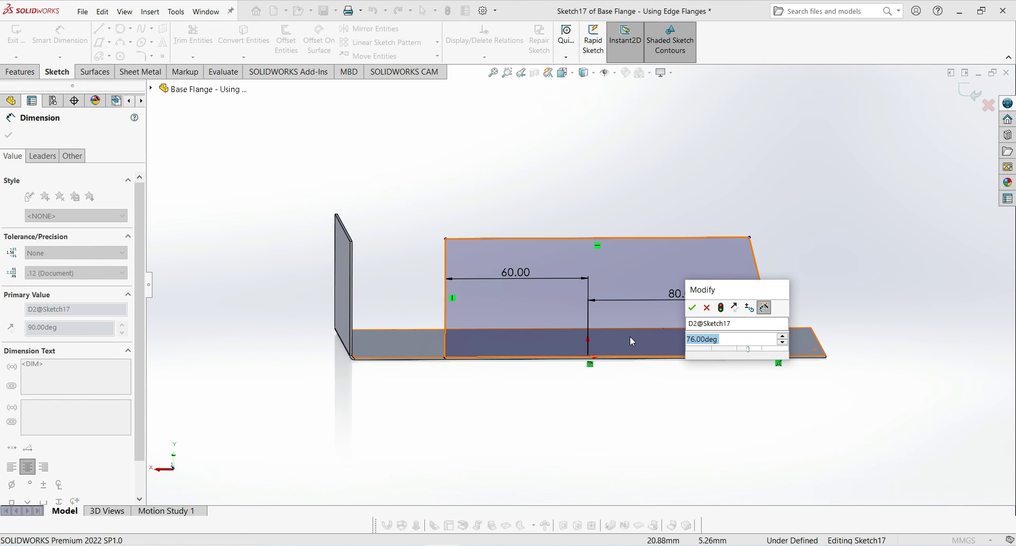
click(783, 337)
click(692, 308)
- Dimension the slanted edge at 51.53 mm and exit the sketch to rebuild the flange
middle_drag(779, 306, 808, 272)
click(804, 272)
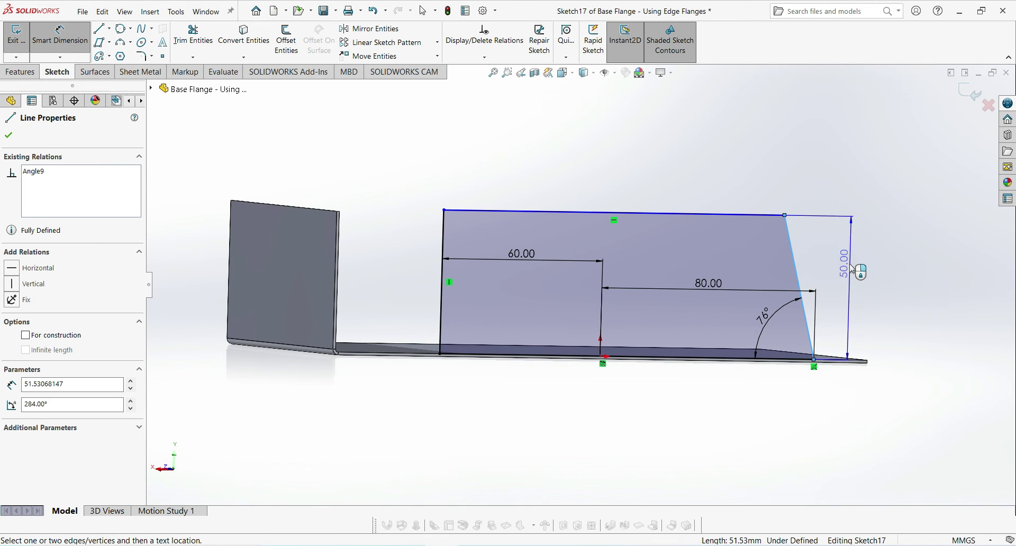
middle_drag(852, 270, 706, 297)
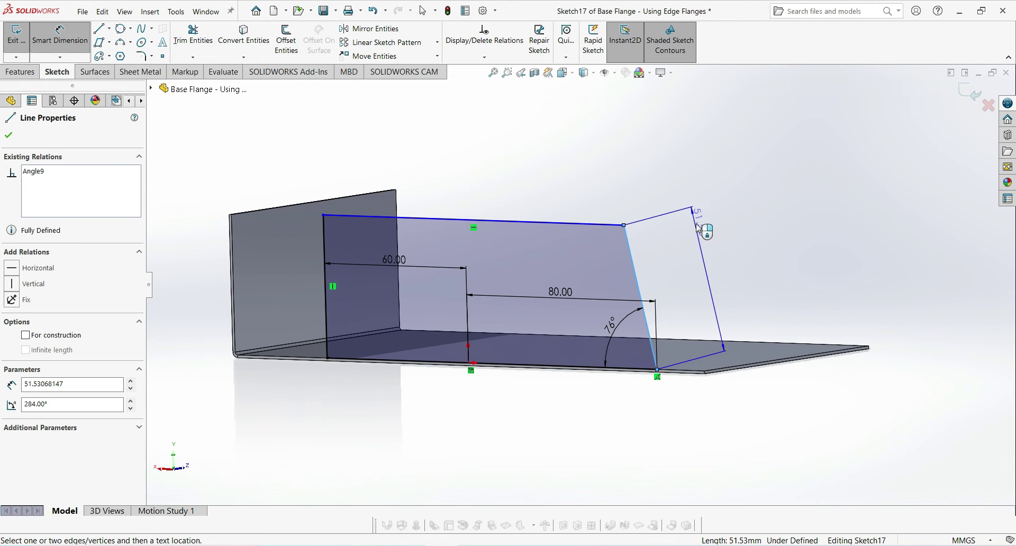
click(744, 210)
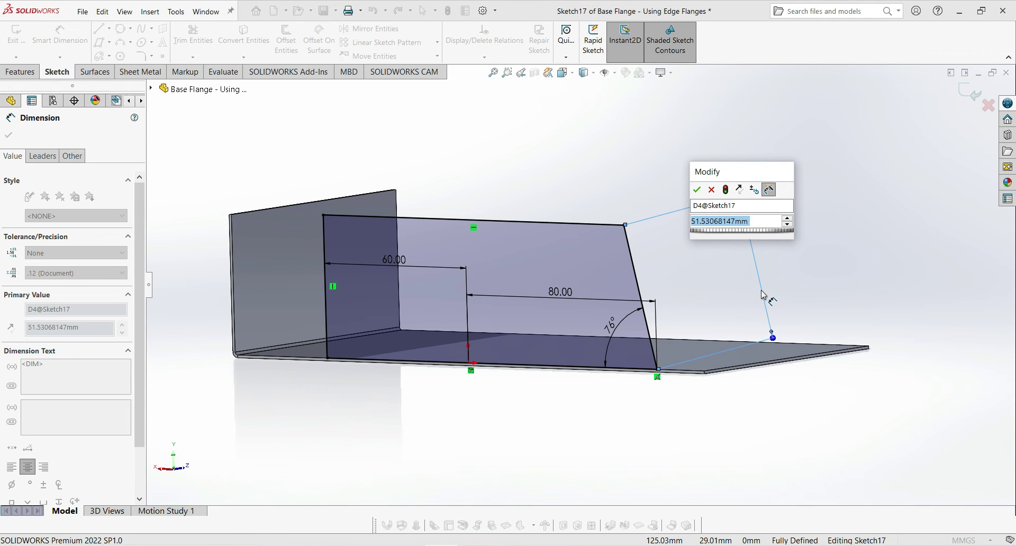
click(697, 190)
middle_drag(696, 189, 944, 137)
key(Escape)
click(968, 94)
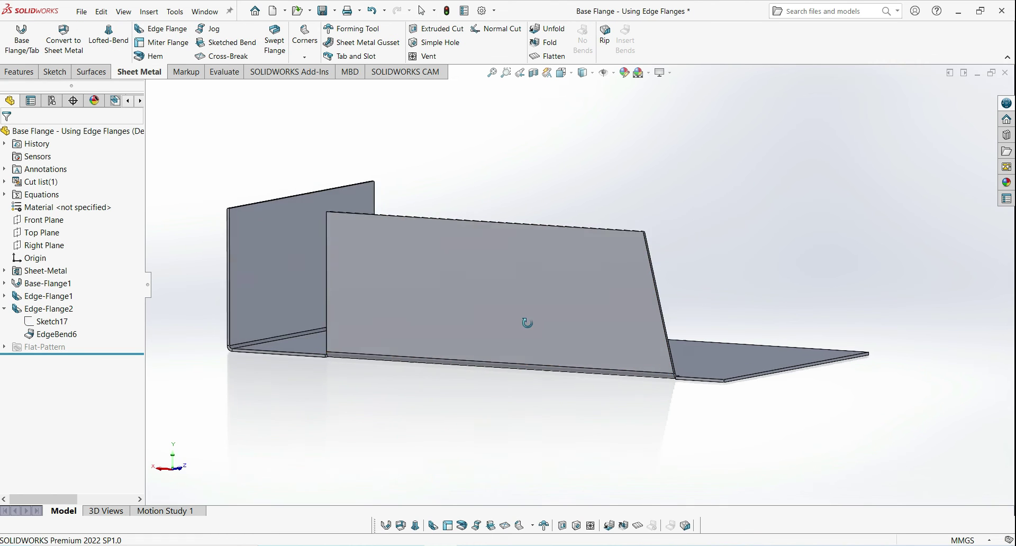
mouse_move(526, 323)
middle_down()
mouse_move(644, 275)
mouse_move(661, 302)
mouse_move(583, 342)
mouse_move(551, 289)
mouse_move(520, 309)
mouse_move(429, 319)
mouse_move(498, 310)
mouse_move(518, 276)
mouse_move(476, 327)
mouse_move(466, 301)
middle_up()
middle_drag(529, 348, 555, 290)
click(32, 297)
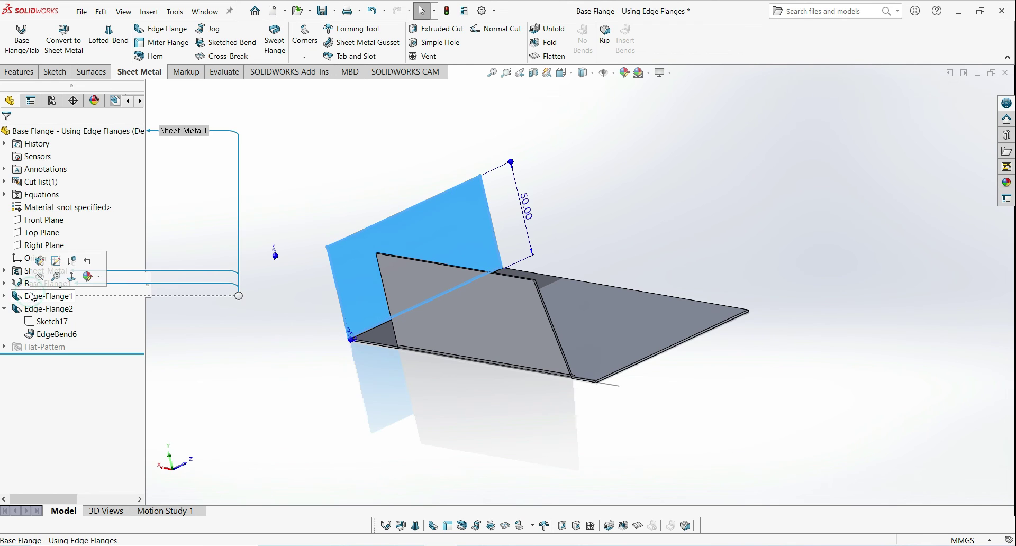
- Add two more edges to Edge-Flange1 and set its flange angle to 99°
click(33, 269)
scroll(509, 254, down, 3)
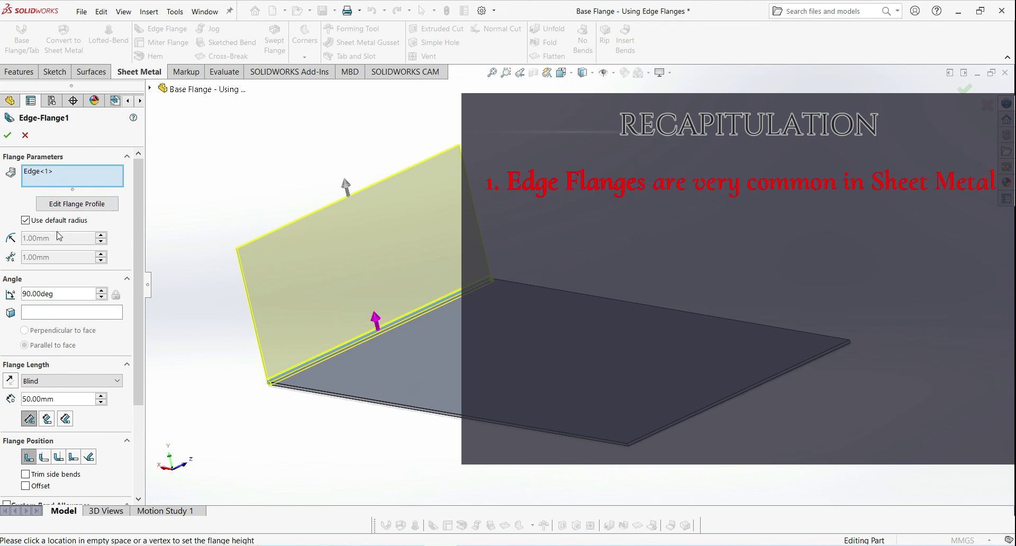
click(679, 422)
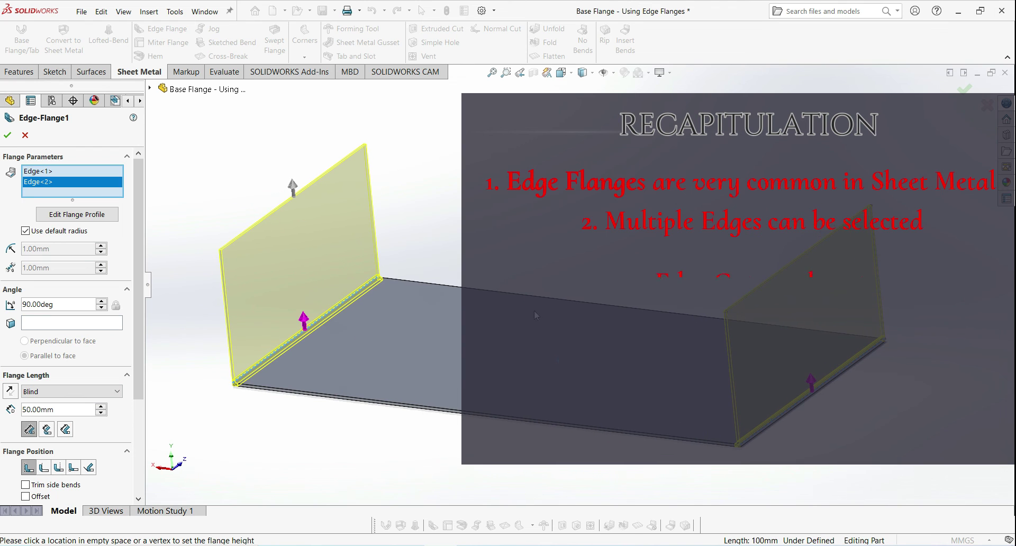
click(534, 307)
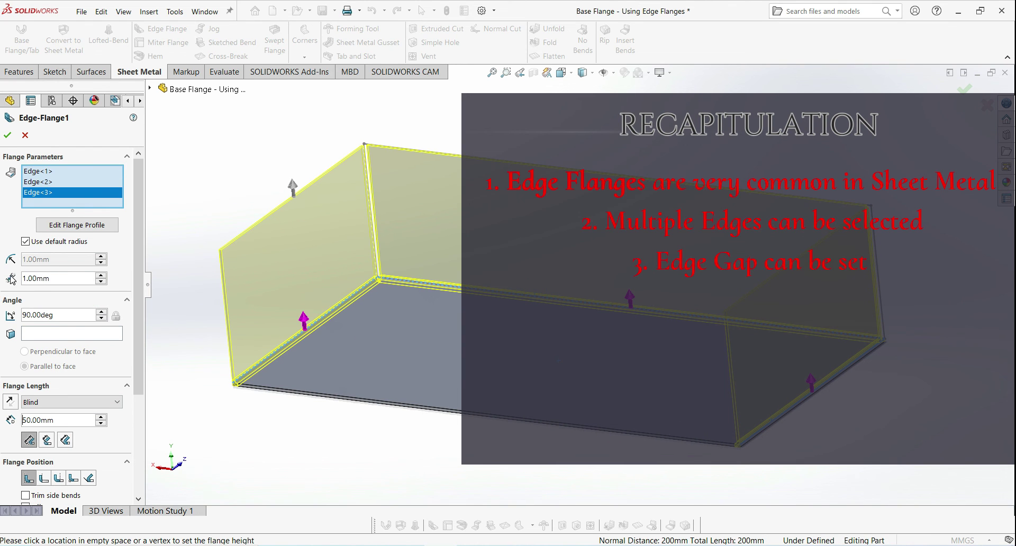
click(101, 312)
click(100, 312)
click(102, 319)
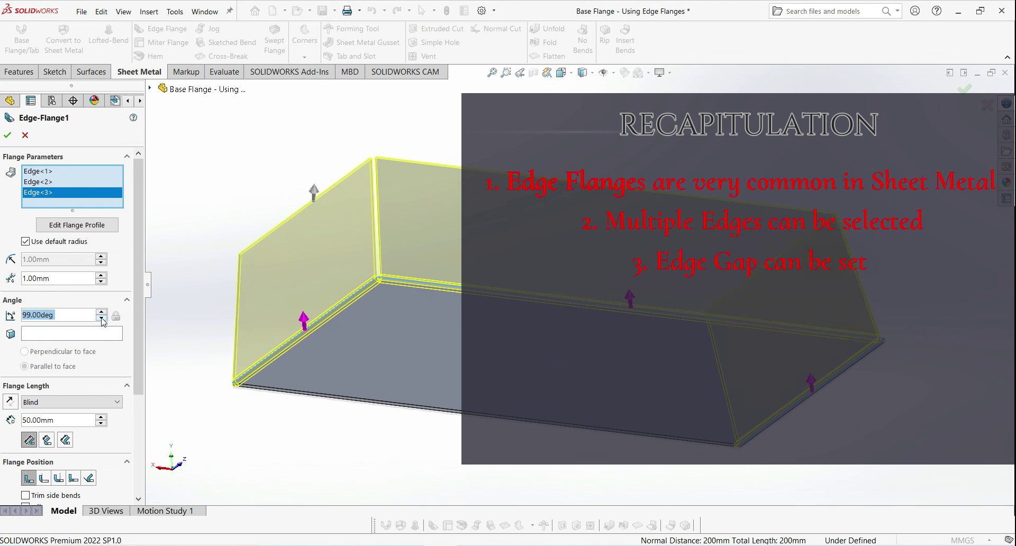
scroll(51, 446, down, 3)
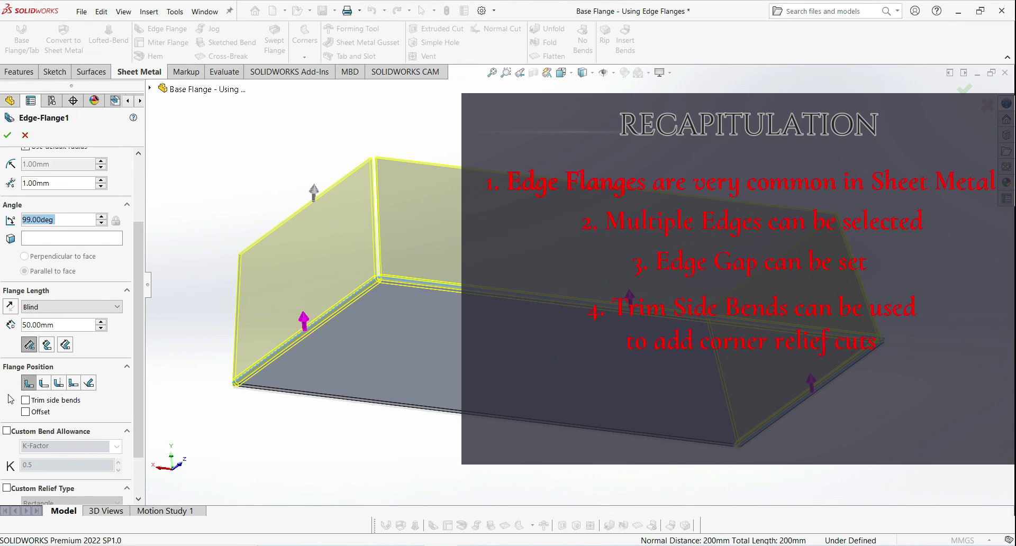
scroll(424, 289, down, 2)
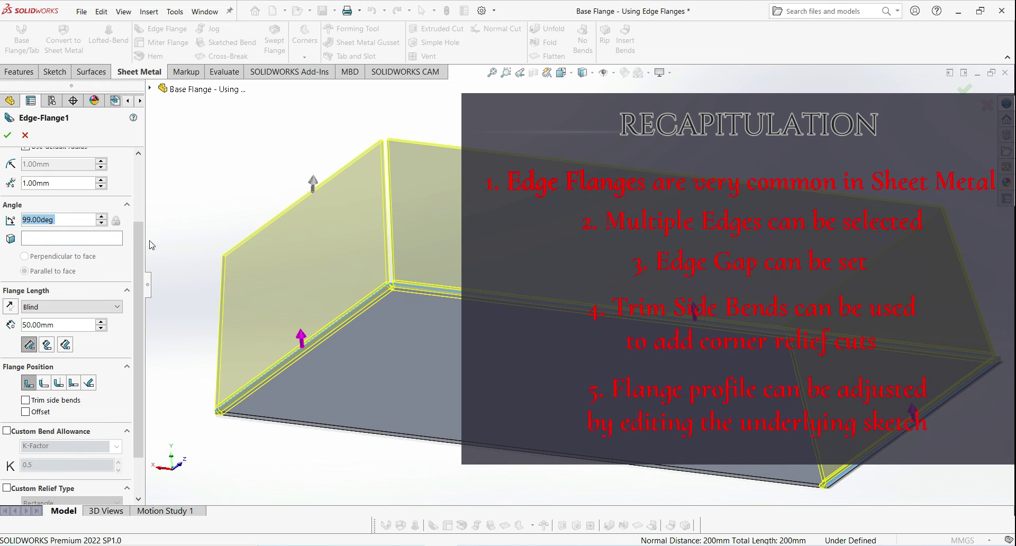
scroll(82, 234, up, 3)
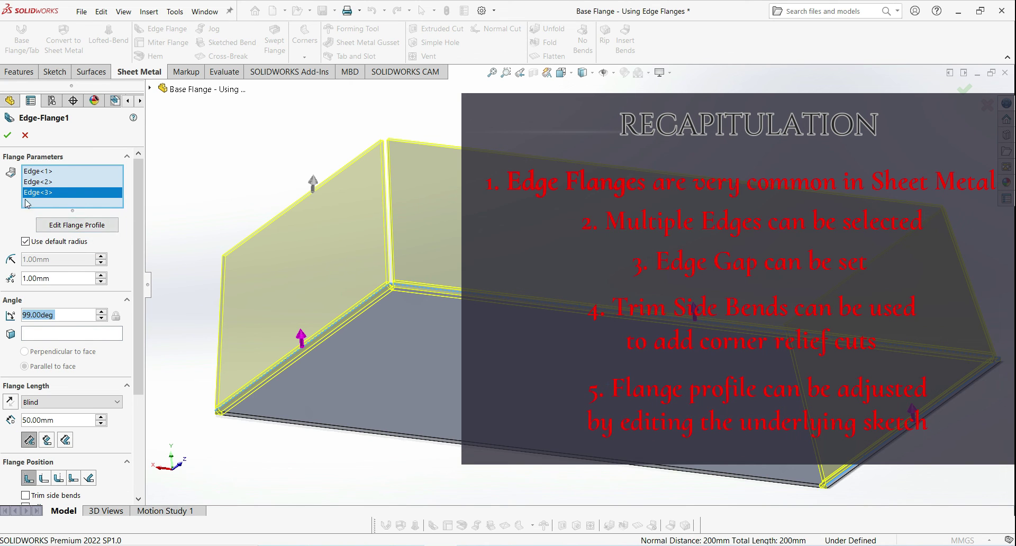
click(7, 136)
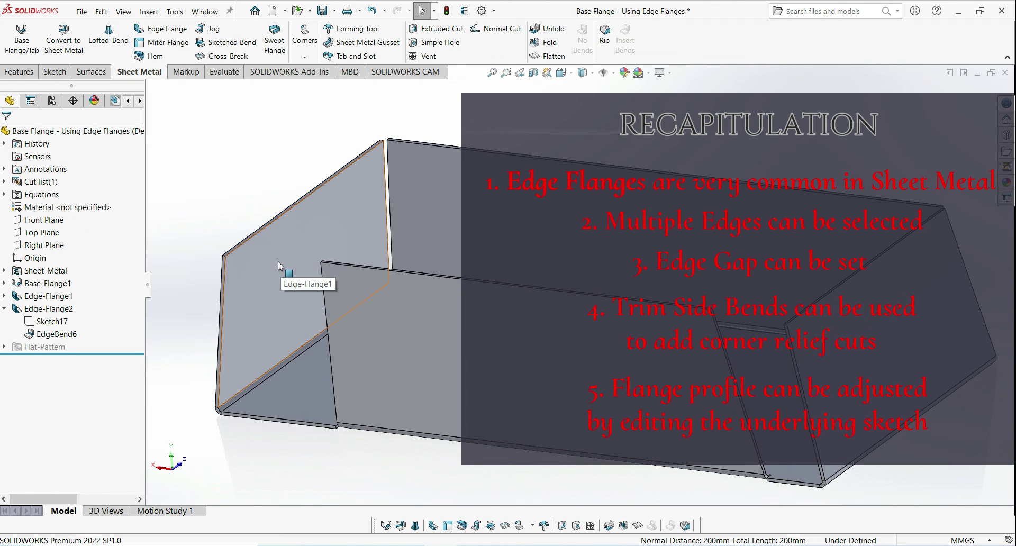
- Expand Edge-Flange1, orbit to look into the tray, and select Sketch21
click(4, 297)
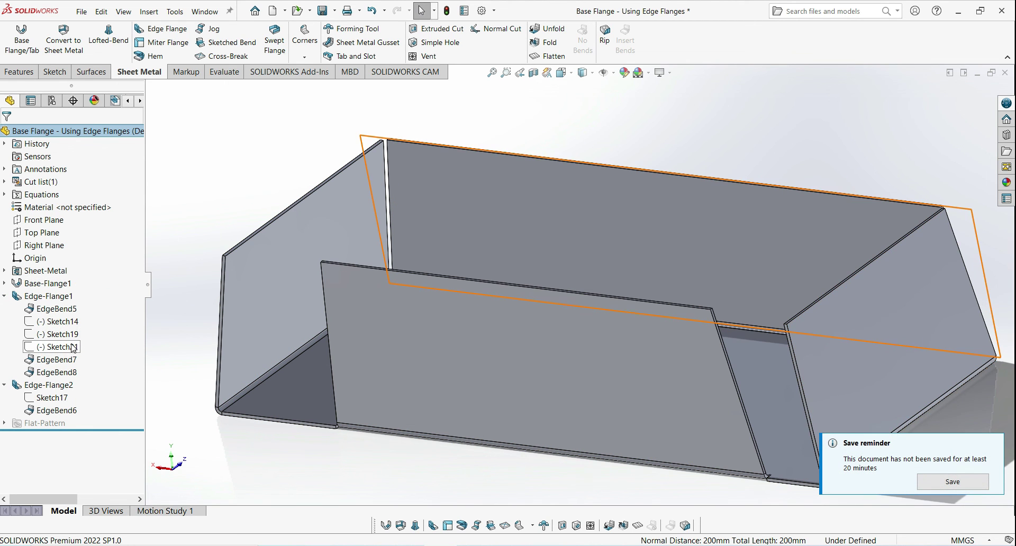
mouse_move(287, 329)
middle_down()
mouse_move(526, 229)
mouse_move(516, 283)
mouse_move(554, 373)
mouse_move(557, 253)
middle_up()
middle_drag(508, 305, 510, 224)
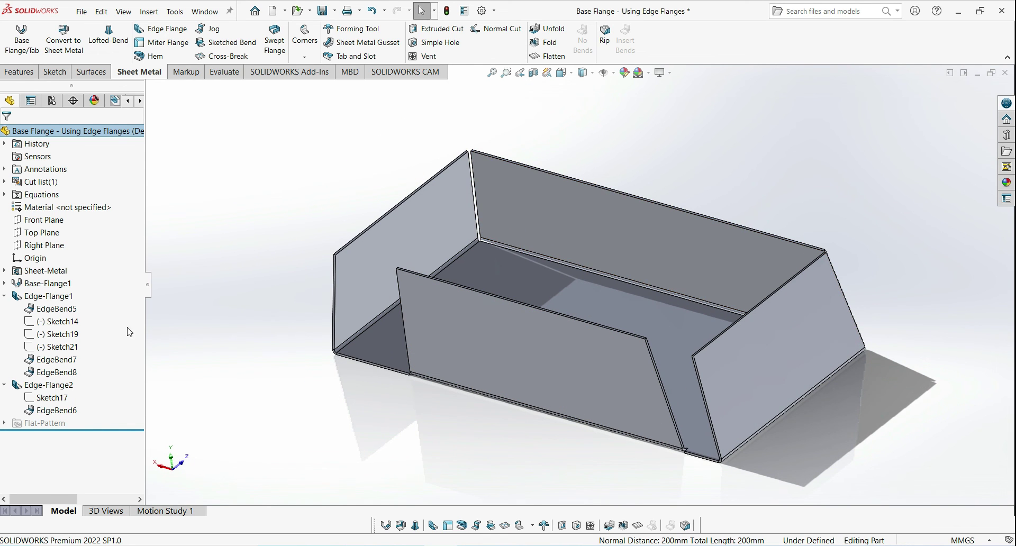
click(470, 201)
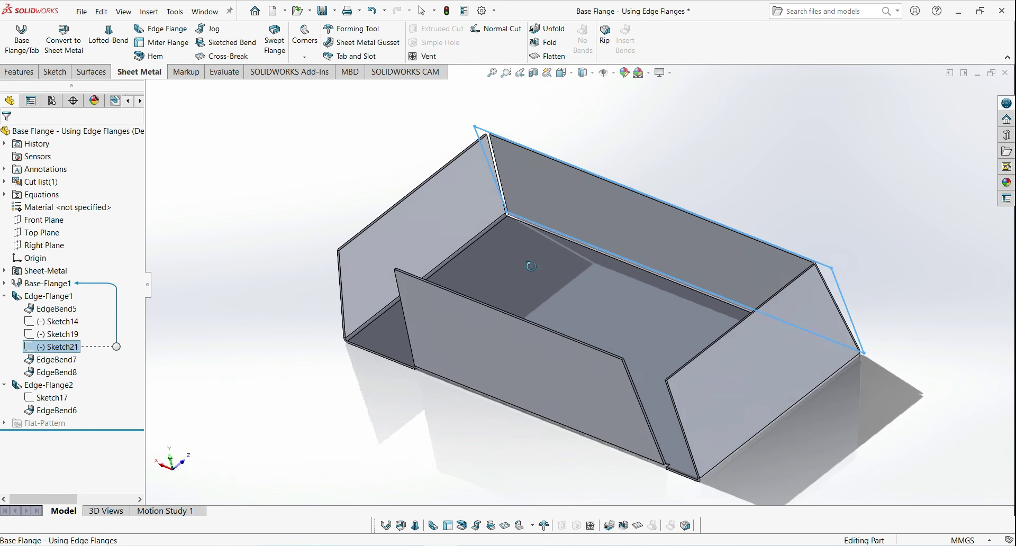